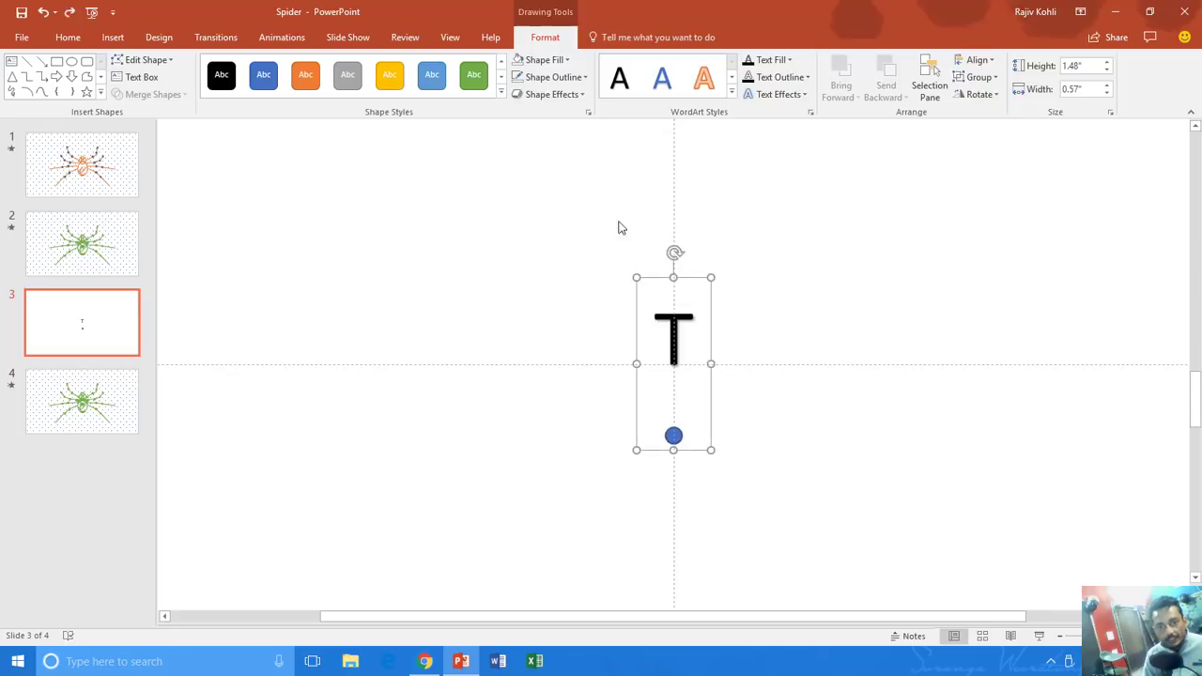
Add a Spin animation to the T group on slide 3, and give its small blue circle no fill and no outline
left_click(282, 37)
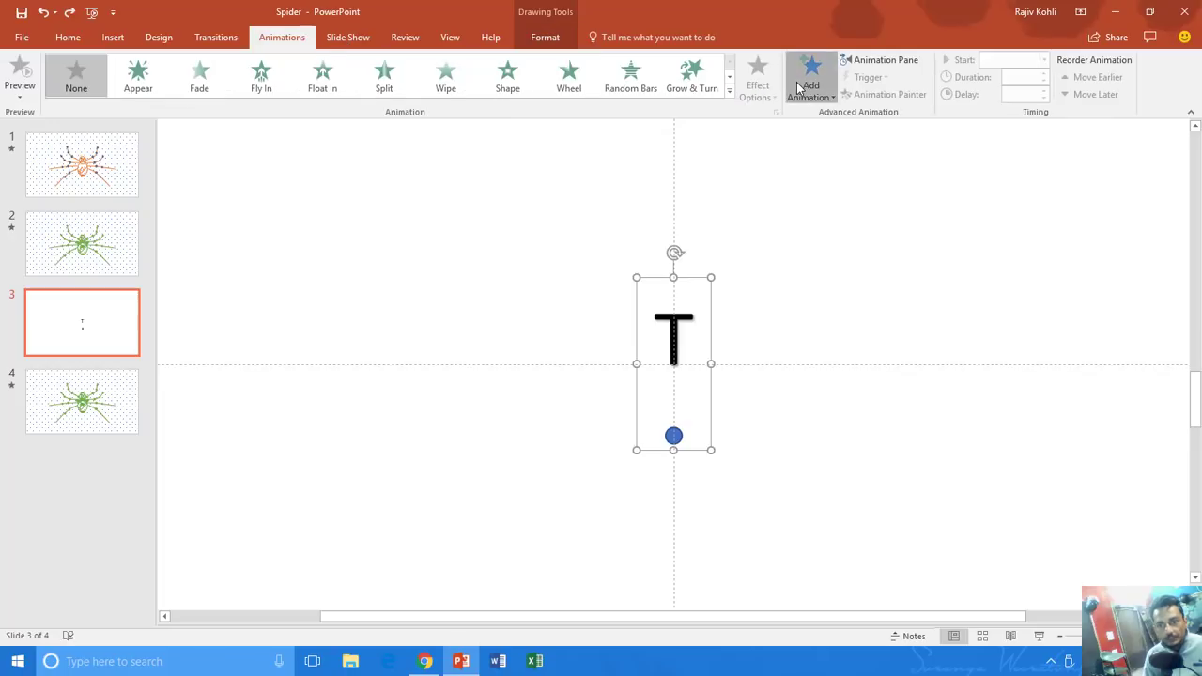
left_click(998, 280)
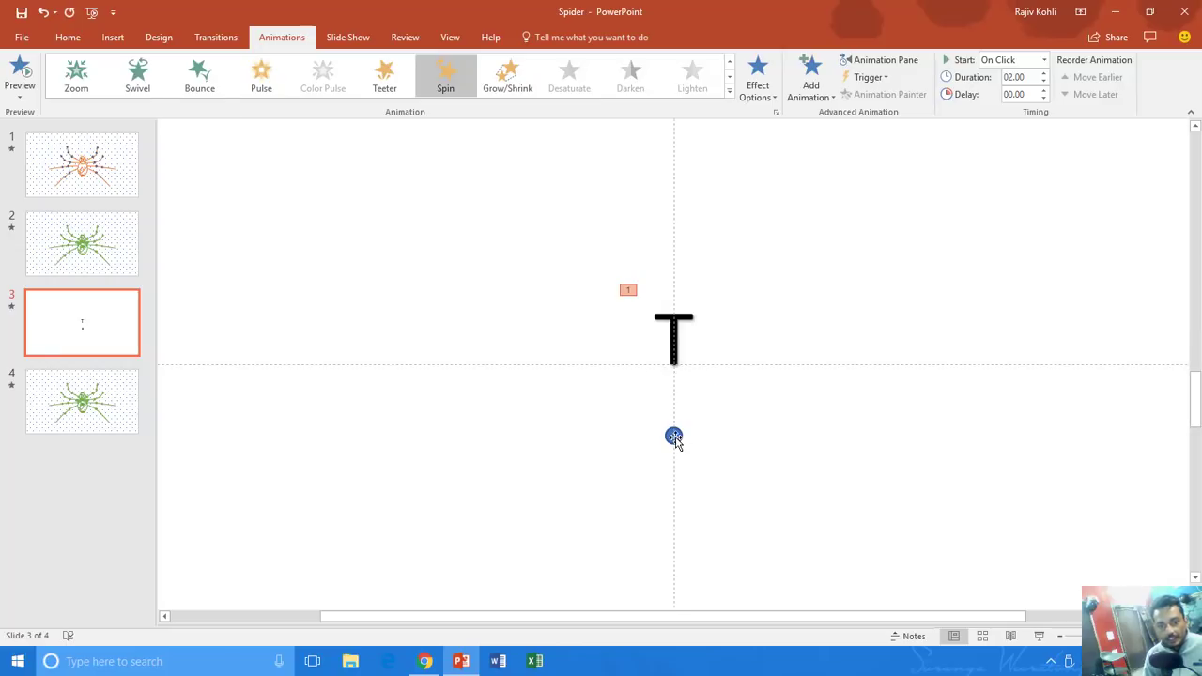
left_click(674, 432)
left_click(673, 435)
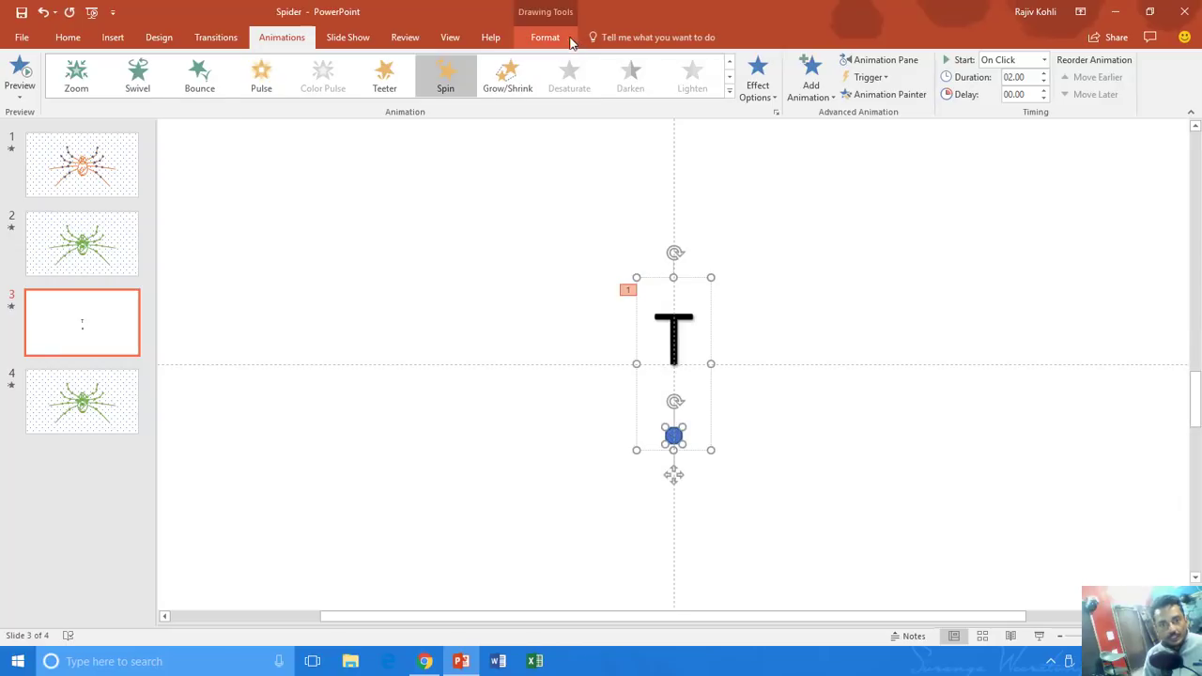
left_click(544, 37)
left_click(541, 59)
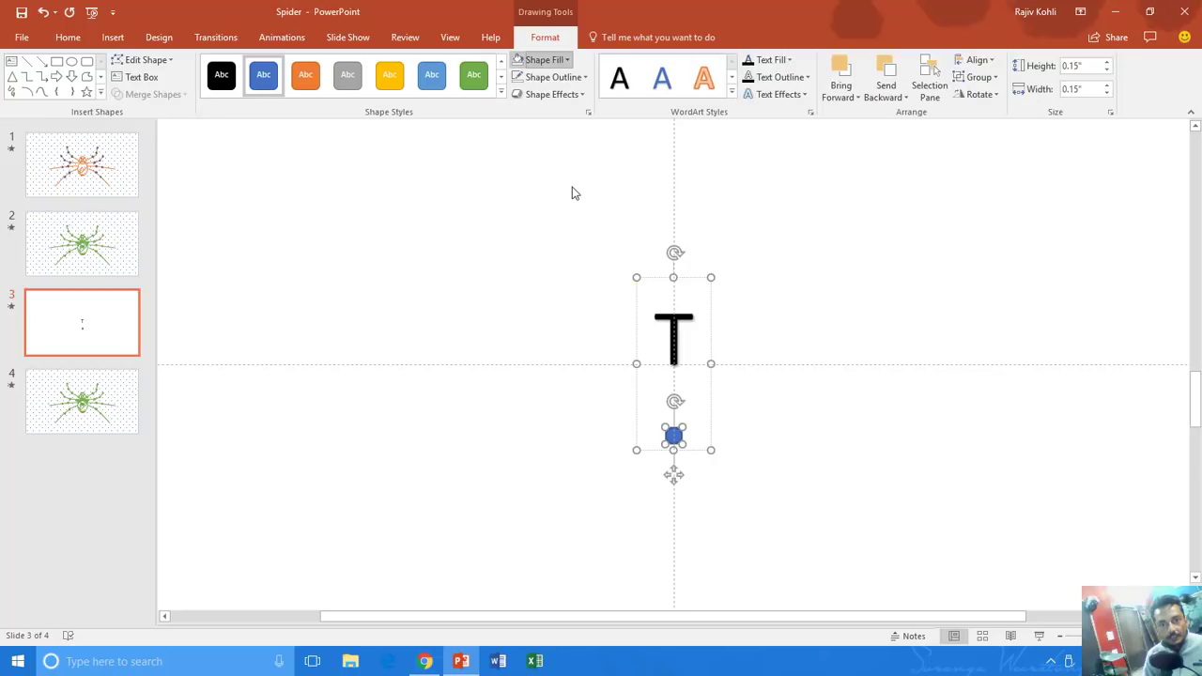
left_click(555, 95)
left_click(549, 59)
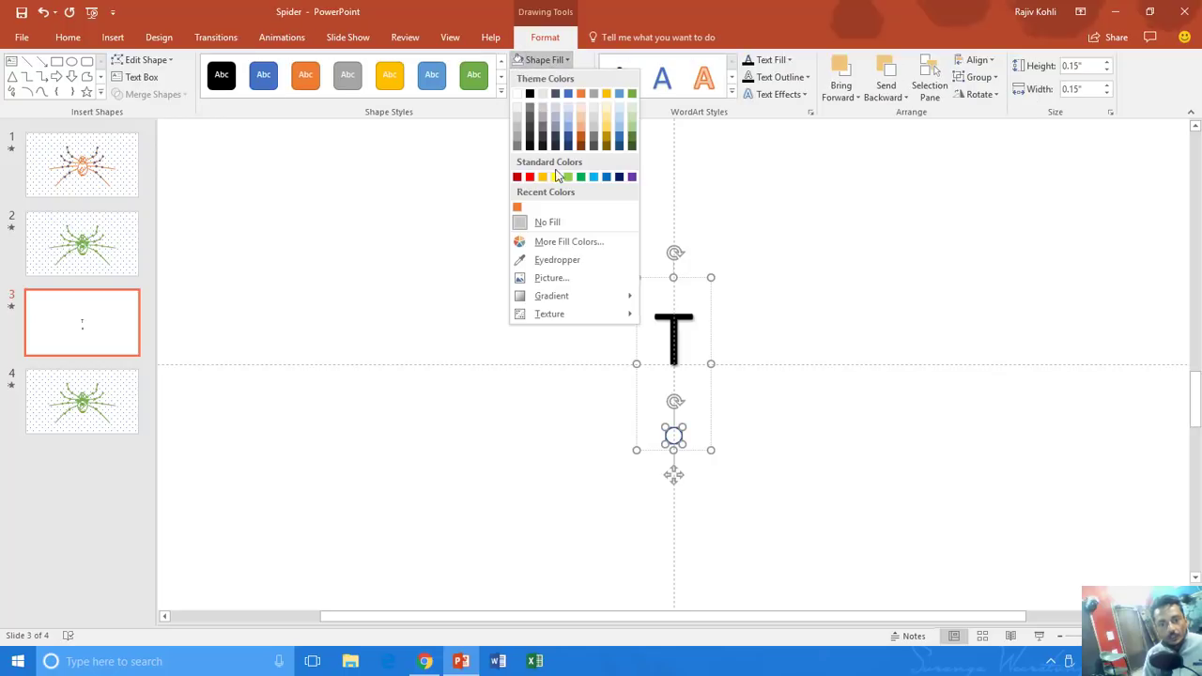
left_click(582, 49)
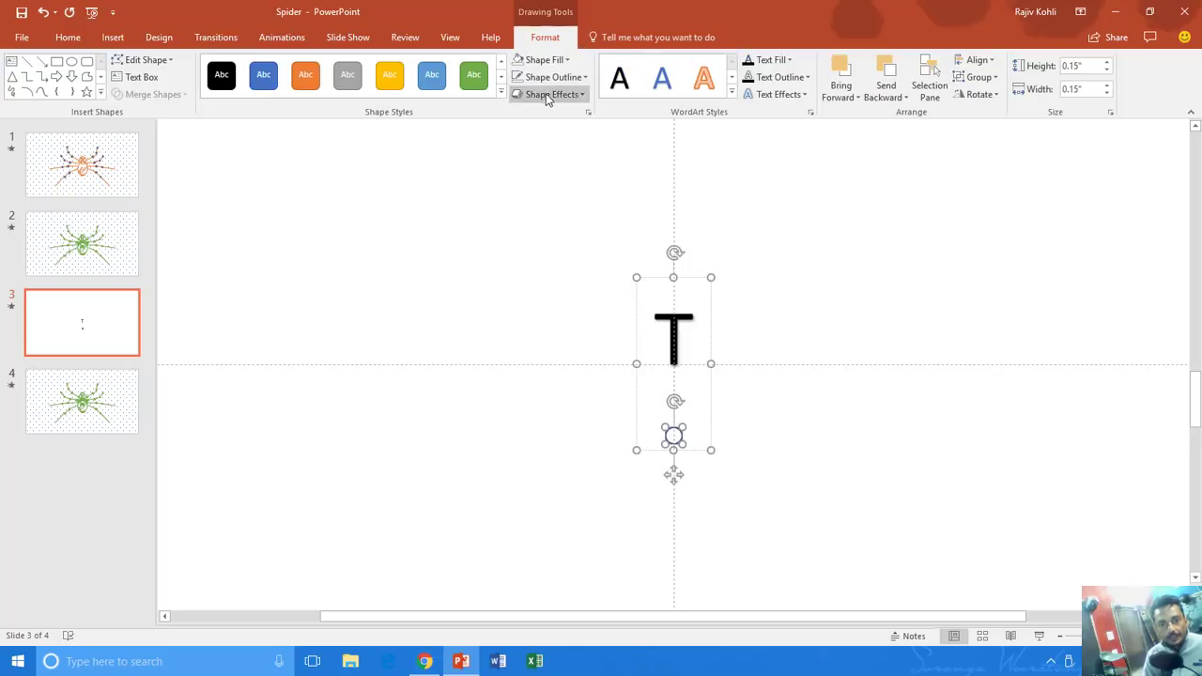
left_click(553, 77)
left_click(567, 241)
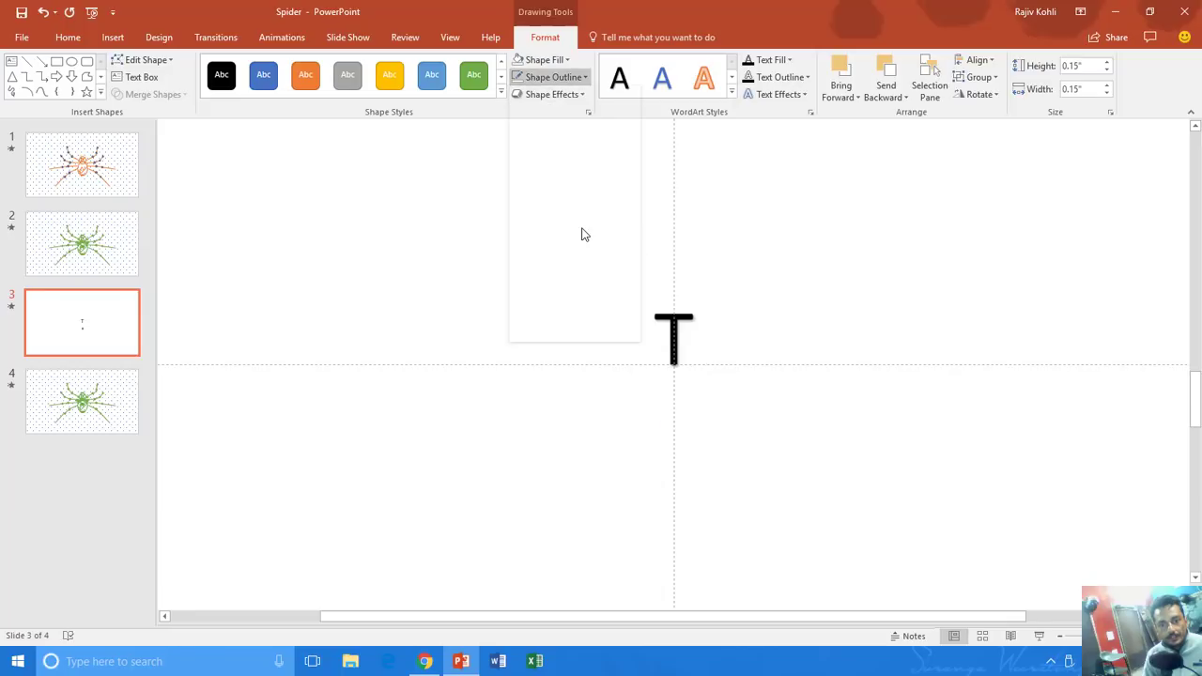
left_click(769, 319)
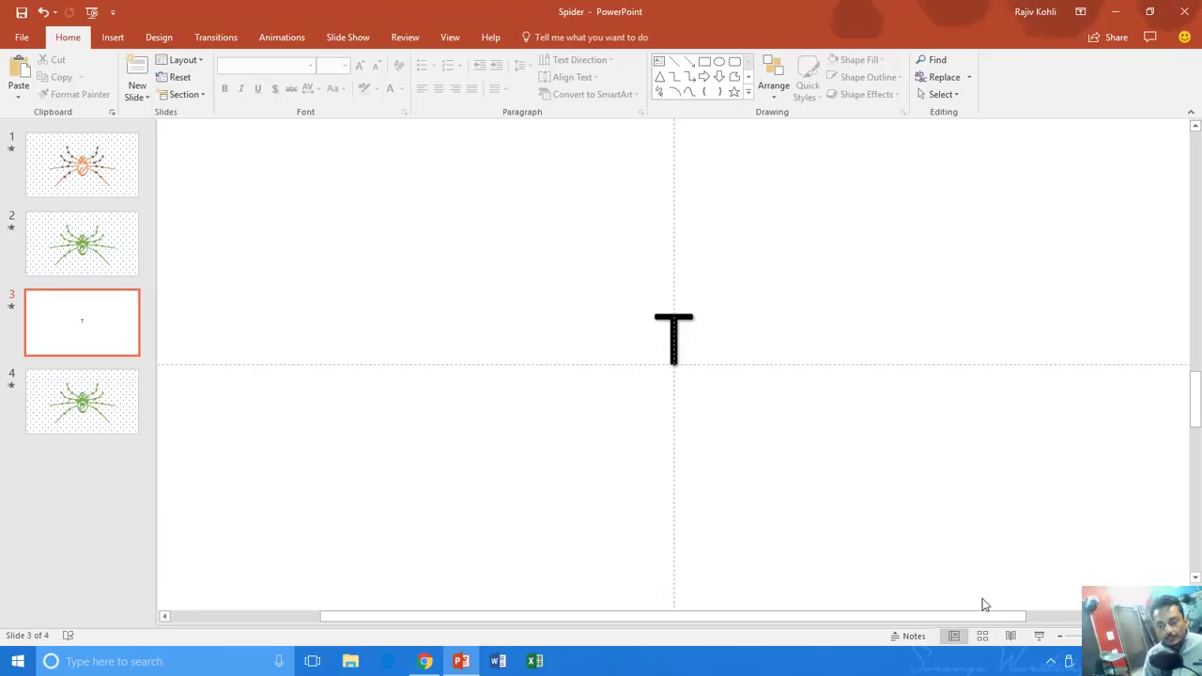
Preview the T's spin on slide 3 in slide show mode and return to editing
key("shift+F5")
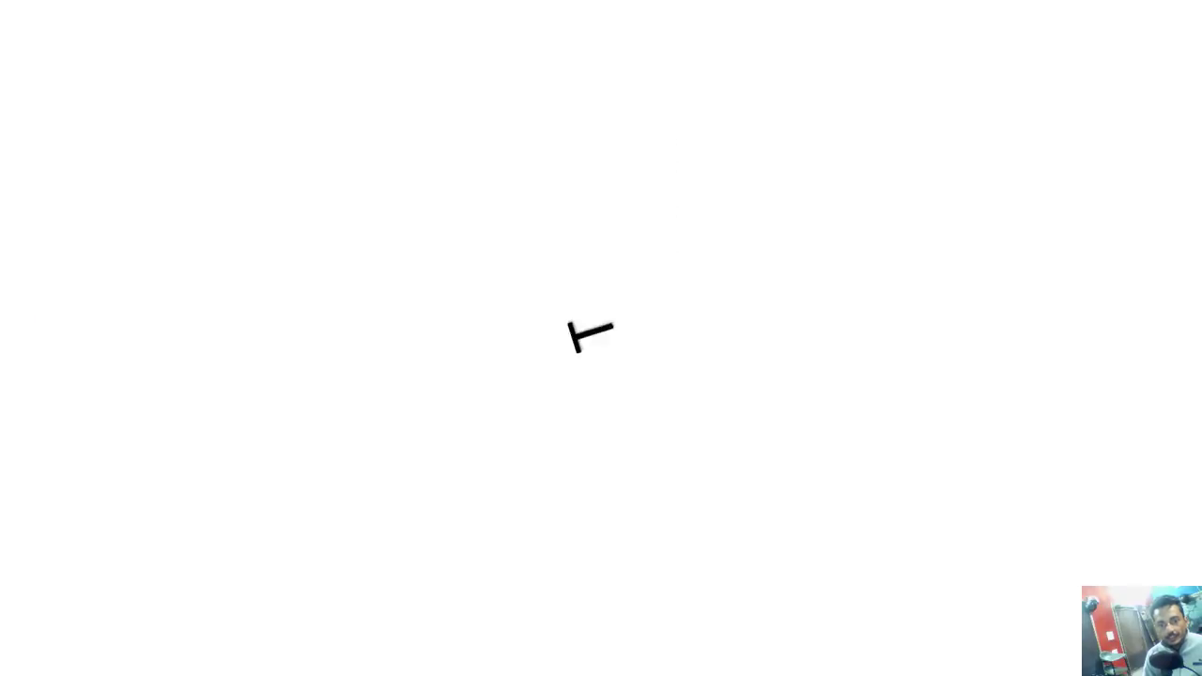
key("Escape")
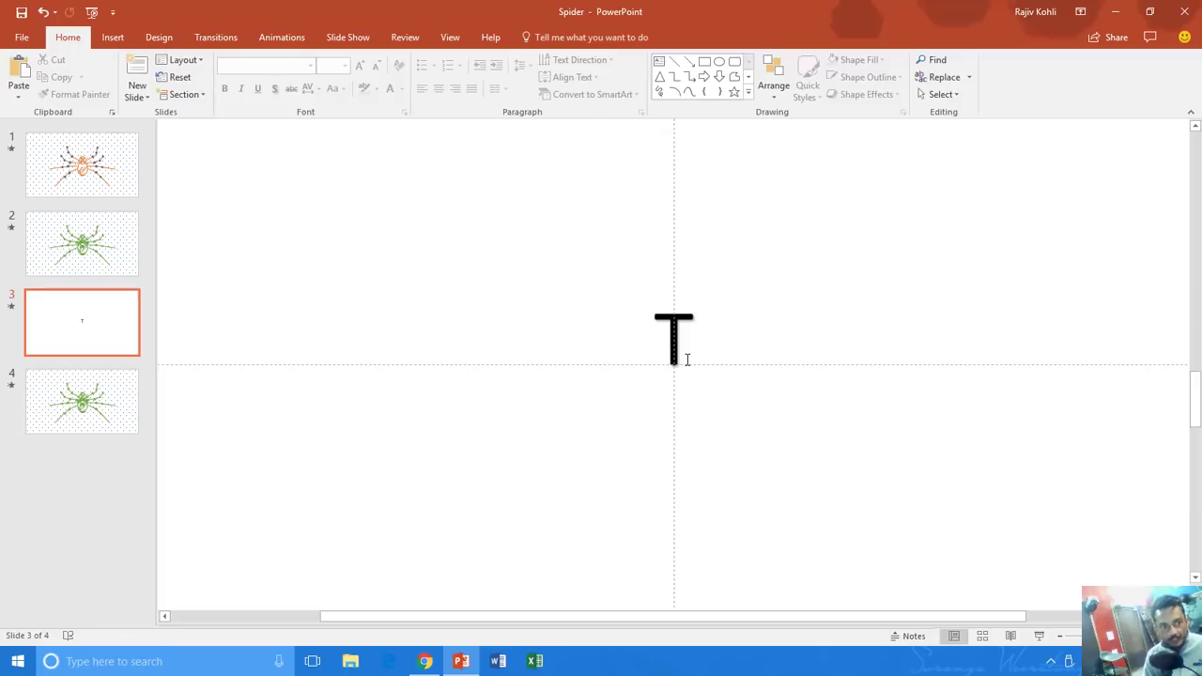
Pull the outer segment of the lower-left leg away from the green spider on slide 2
left_click(85, 398)
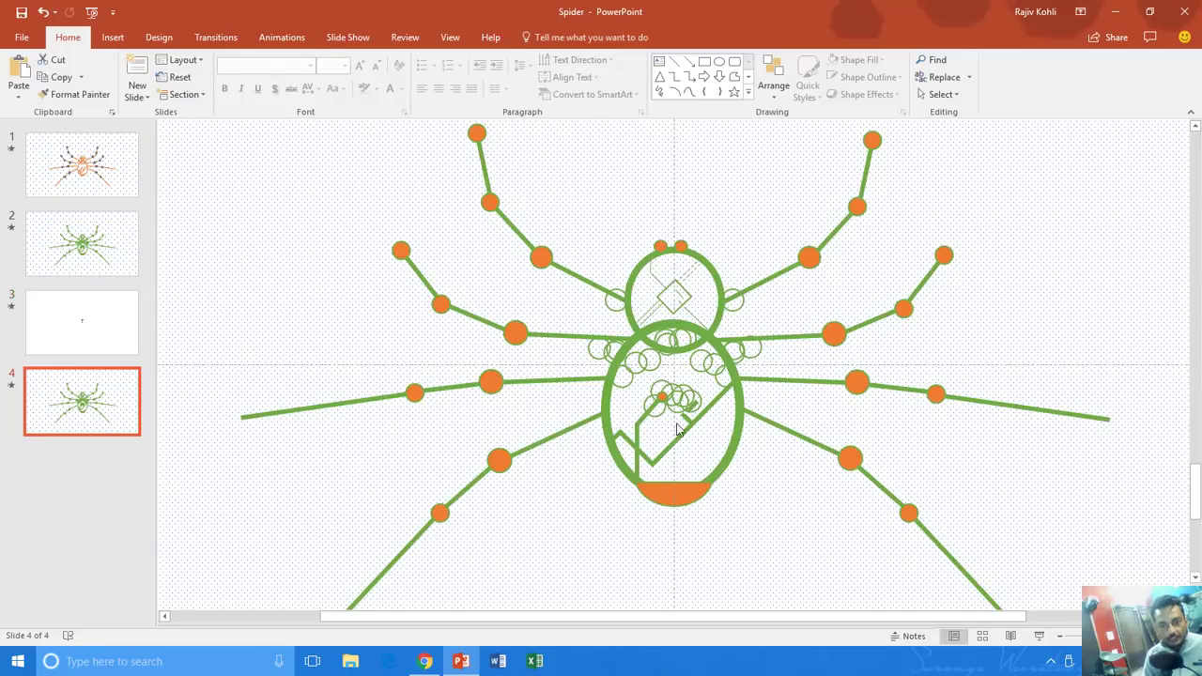
scroll(711, 300, "down", 3)
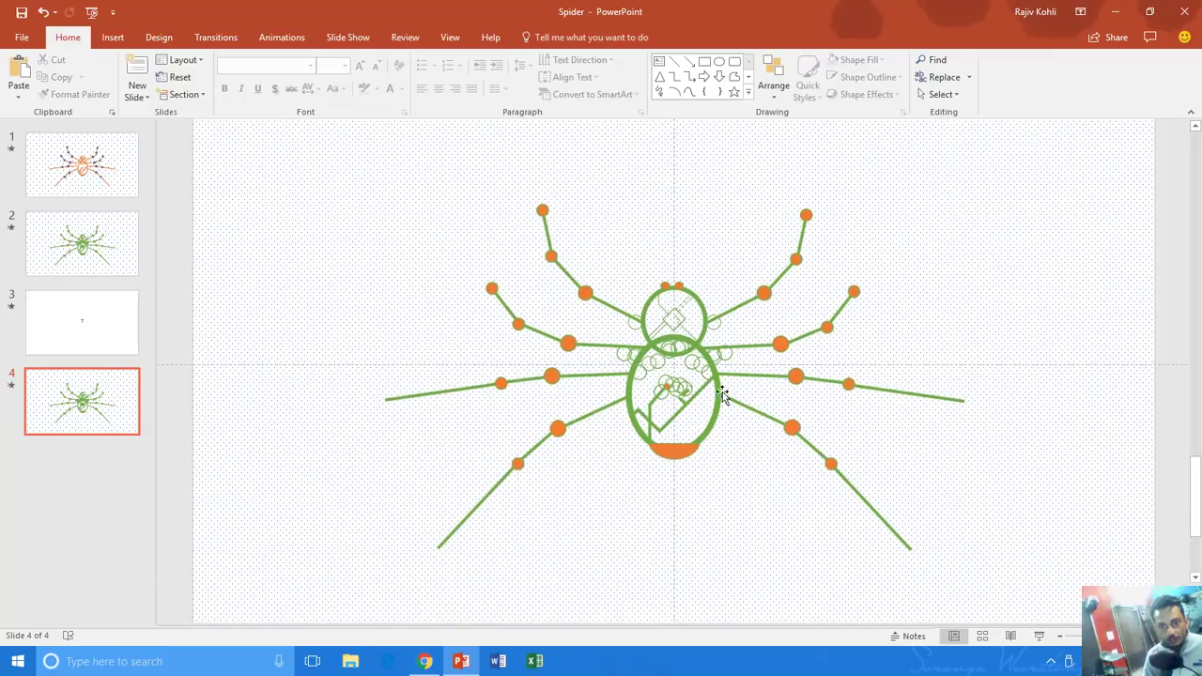
left_click(92, 245)
left_click(552, 300)
mouse_move(498, 487)
left_mouse_down()
mouse_move(373, 477)
mouse_move(342, 502)
left_mouse_up()
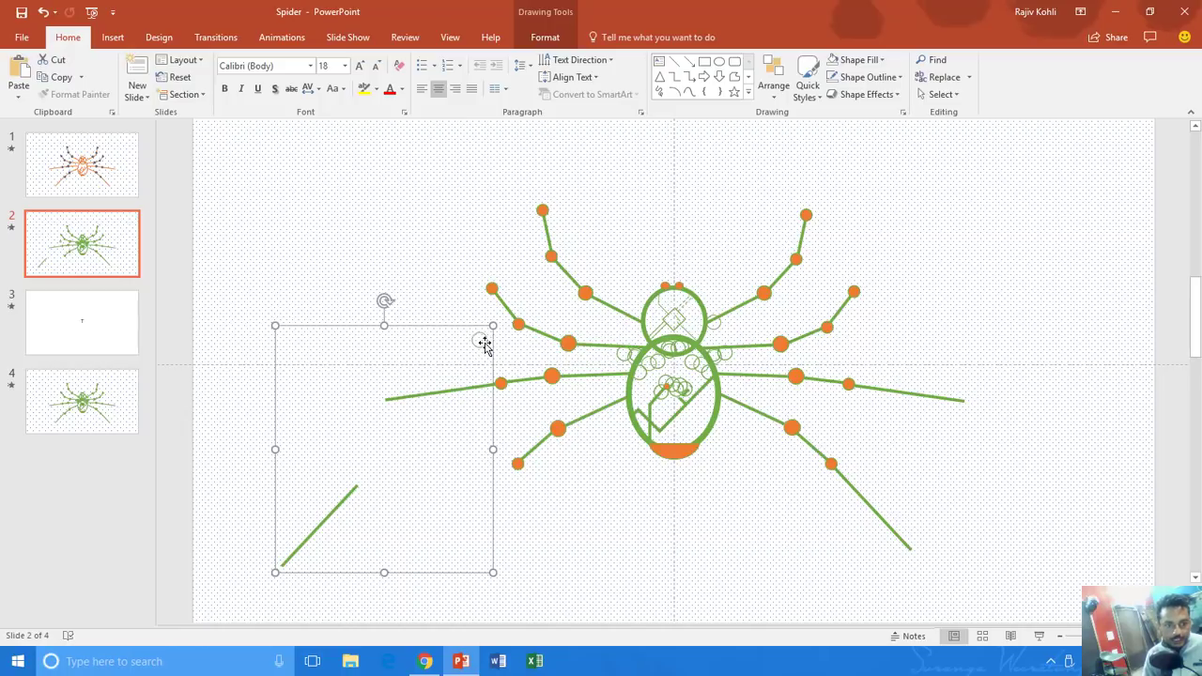
Pull the outer segments of the left legs away from the orange spider on slide 1
left_click(74, 178)
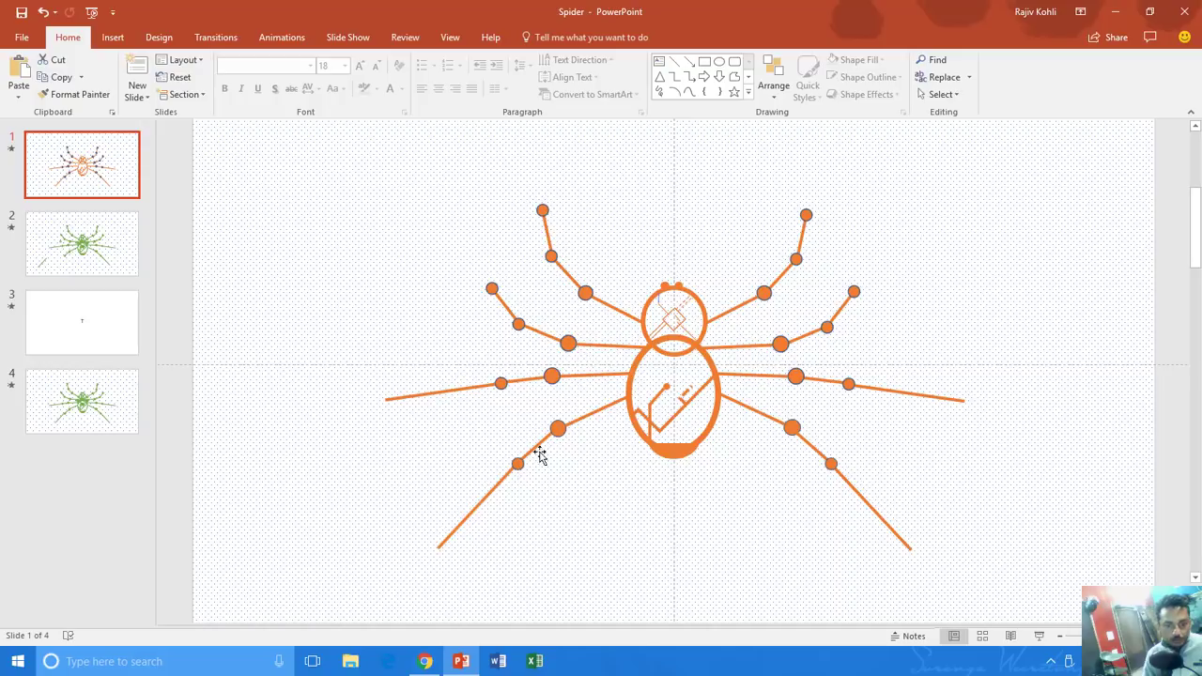
left_click(331, 480)
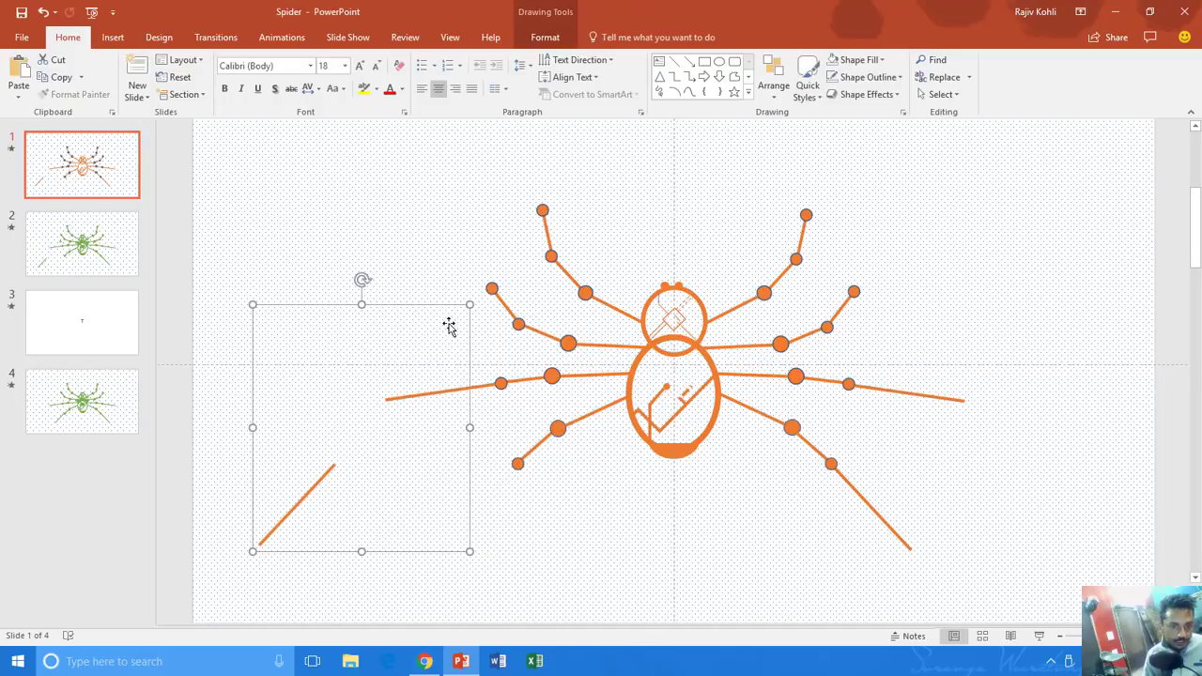
left_click_drag(531, 326, 459, 267)
left_click_drag(431, 354, 442, 451)
Pull the third left leg's outer segments, the large body oval and the head circle away from the green spider on slide 2
scroll(299, 270, "down", 1)
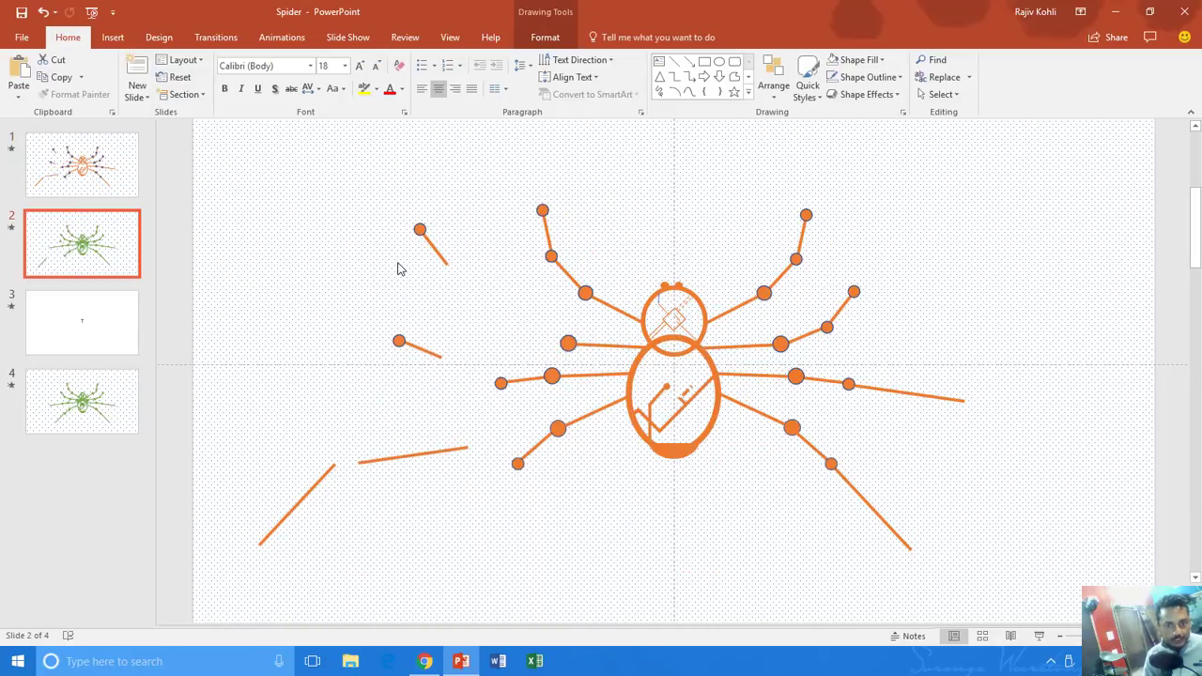
left_click(358, 308)
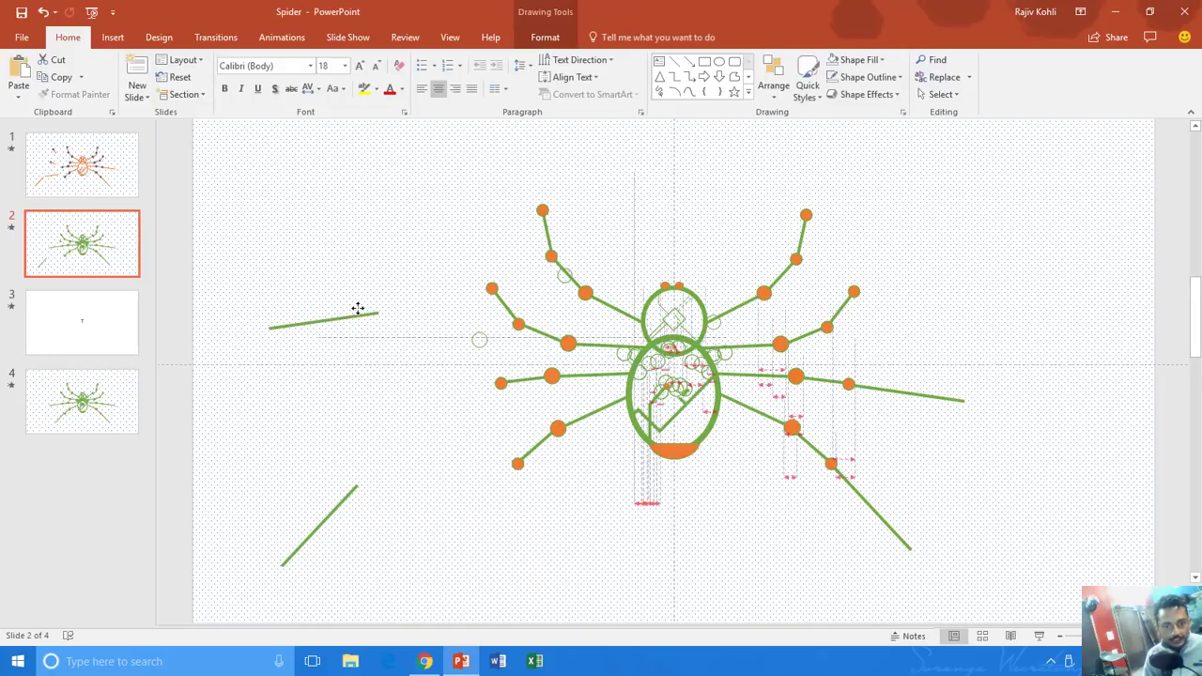
left_click_drag(529, 383, 523, 538)
left_click_drag(706, 437, 982, 359)
left_click_drag(704, 305, 715, 183)
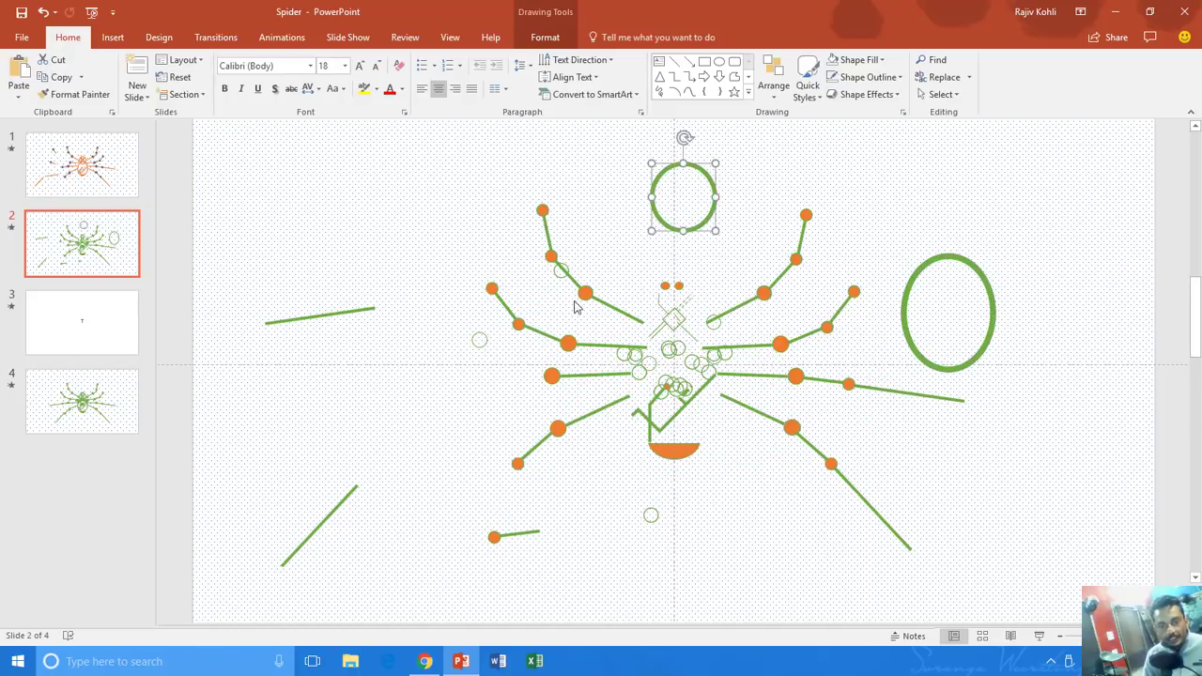
Move the middle segment of the upper-left leg on slide 2 away from the spider and rotate it slightly
left_click_drag(564, 282, 371, 203)
left_click_drag(453, 166, 406, 208)
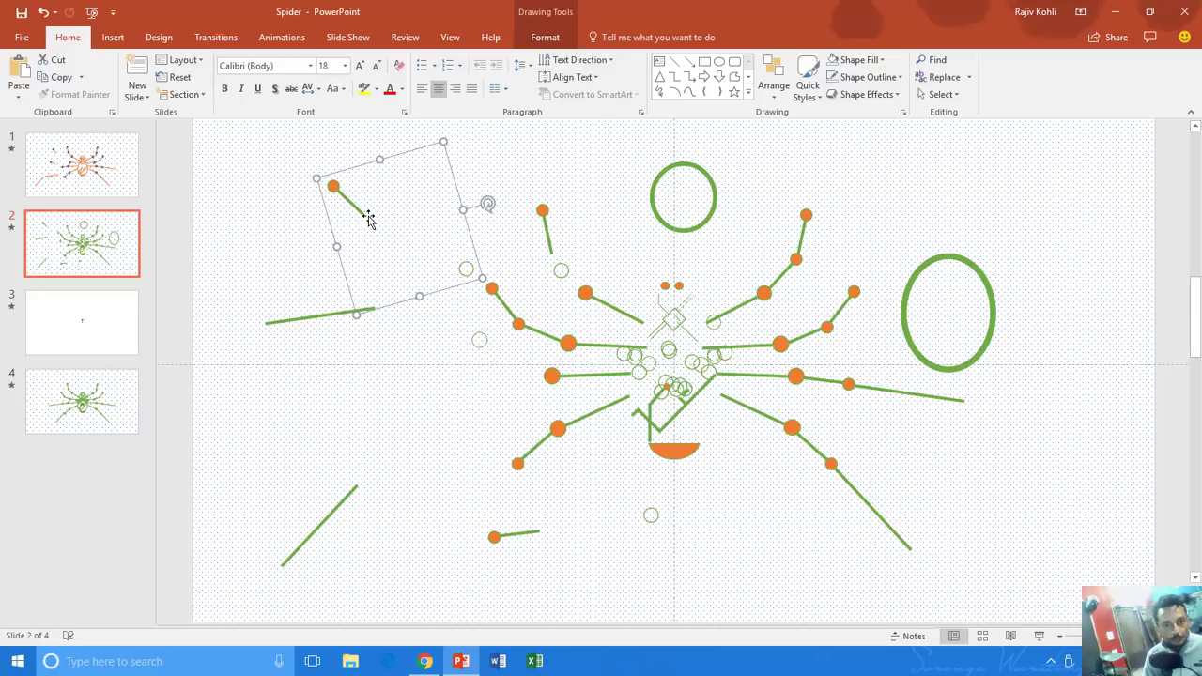
left_click_drag(488, 204, 491, 196)
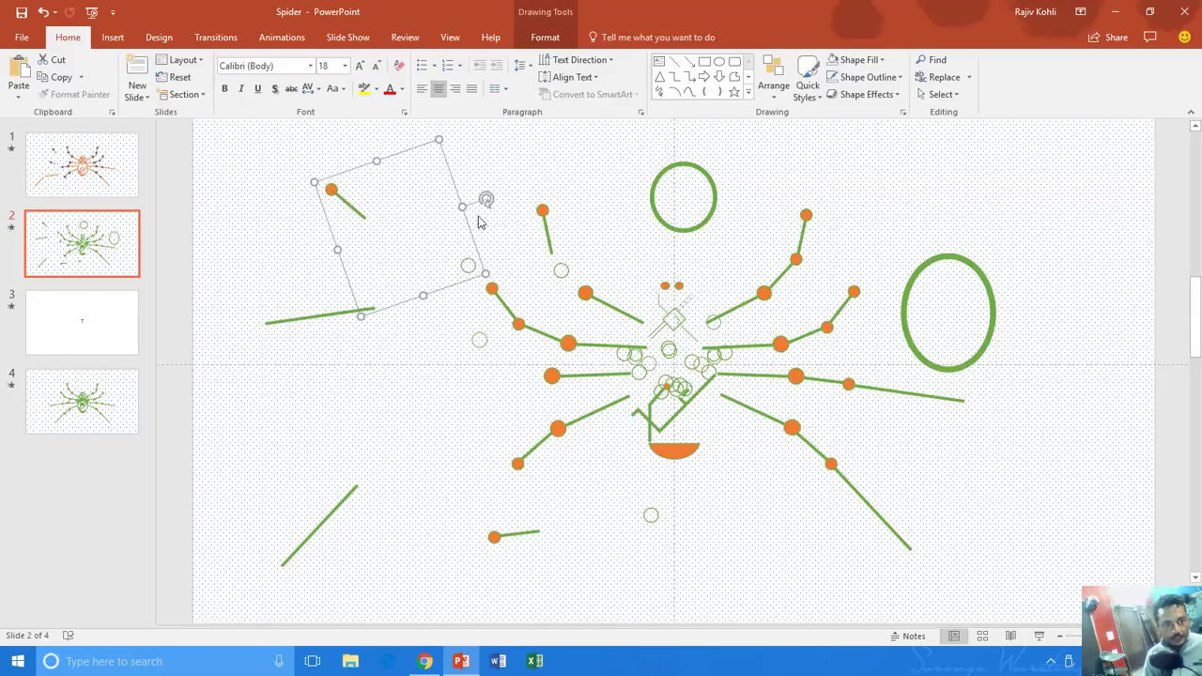
Remove the existing animations of Group 31, Group 45 and Group 47 from the spider on slide 4
left_click(80, 397)
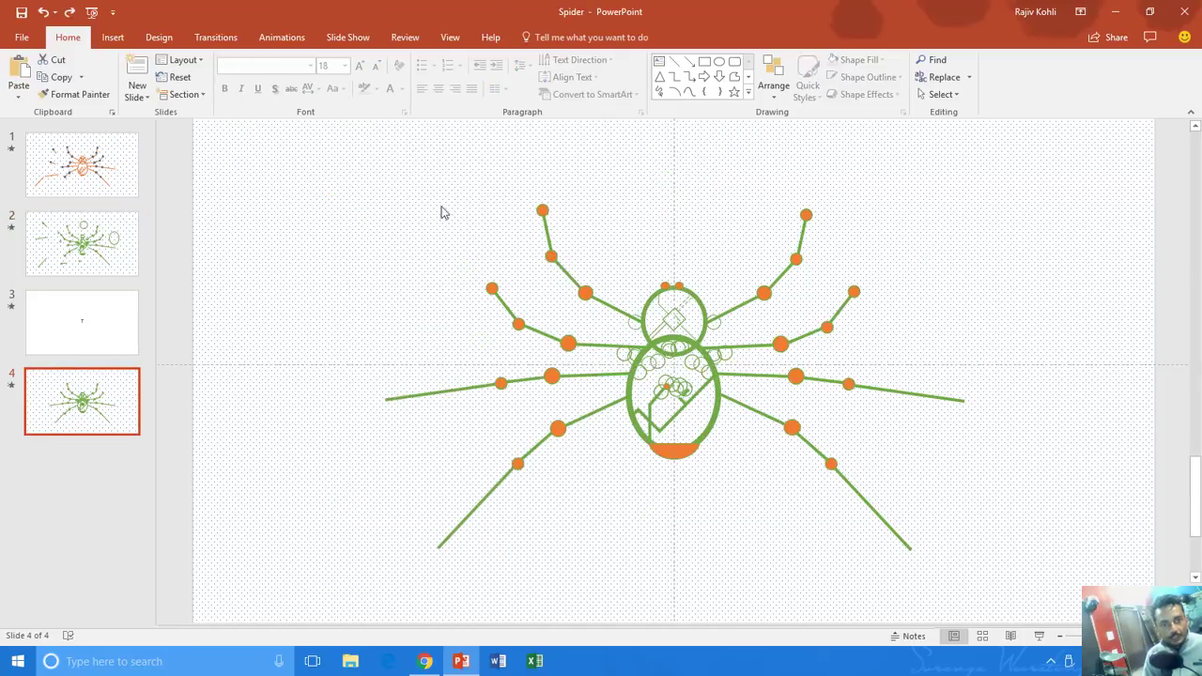
left_click(287, 38)
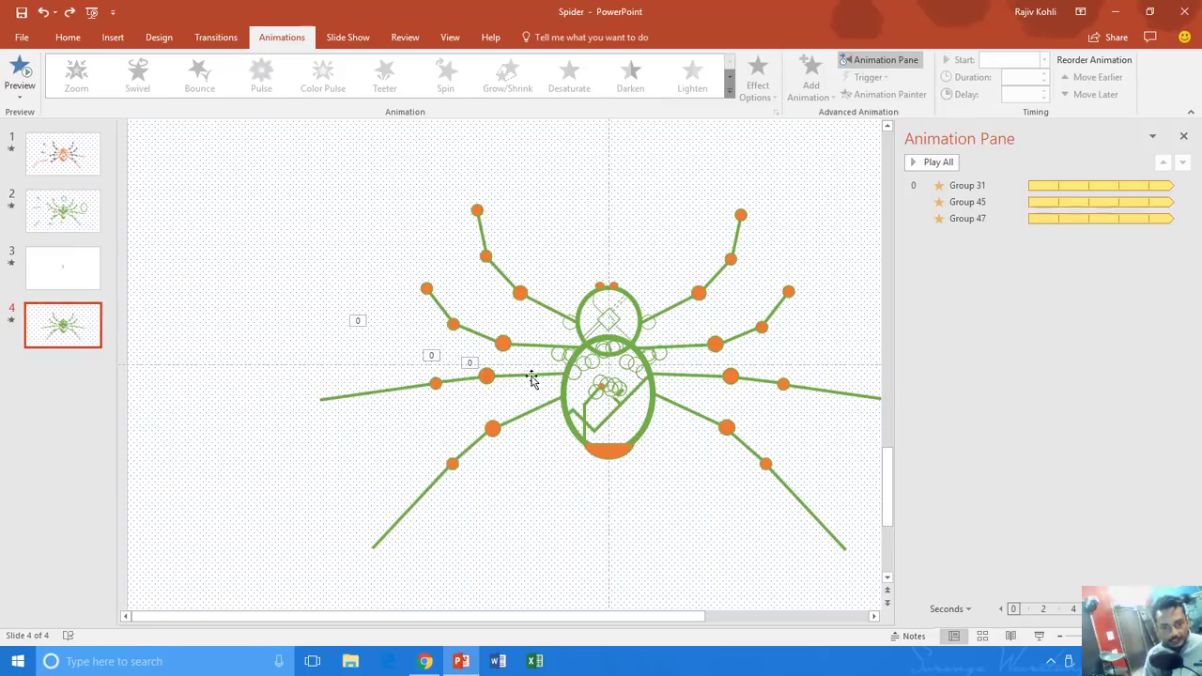
left_click(970, 187)
left_click(963, 219, "shift")
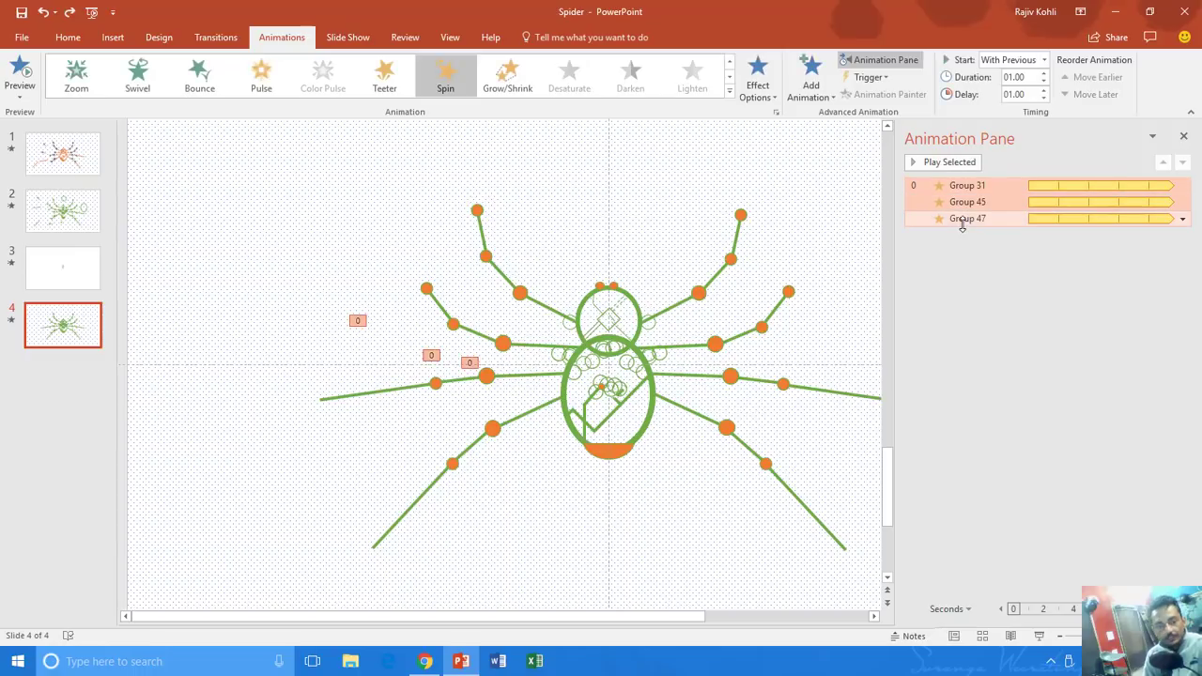
key("Delete")
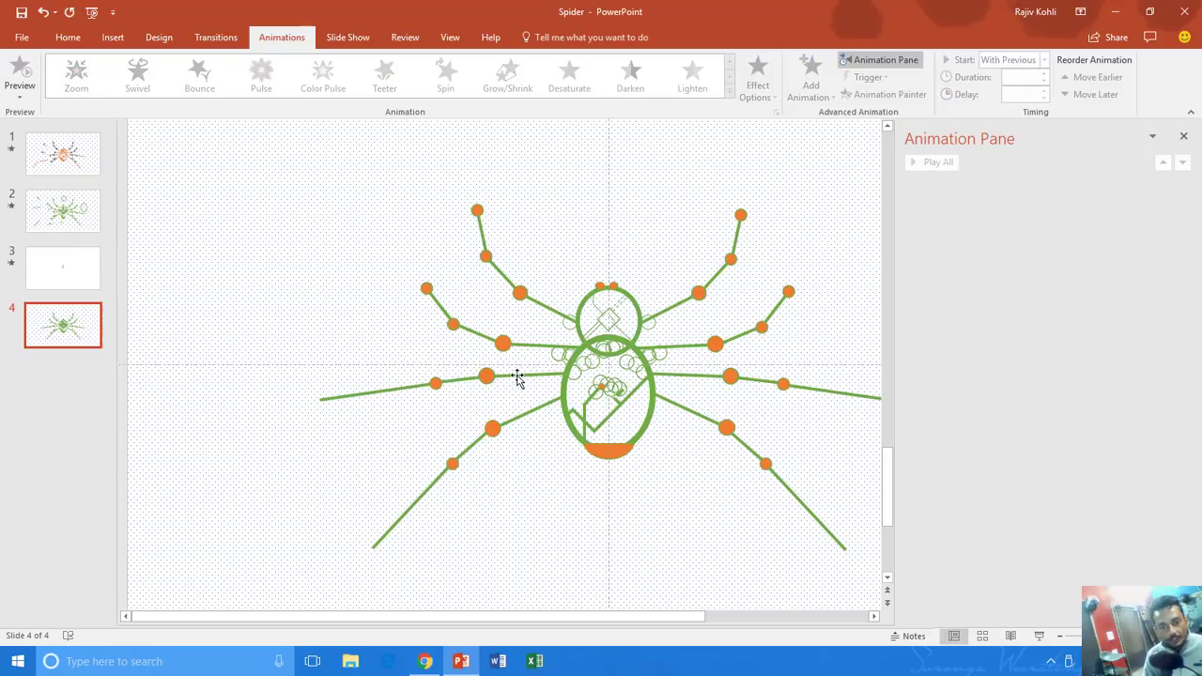
Add a Spin animation to the inner segment group of the spider's third left leg on slide 4
left_click(499, 383)
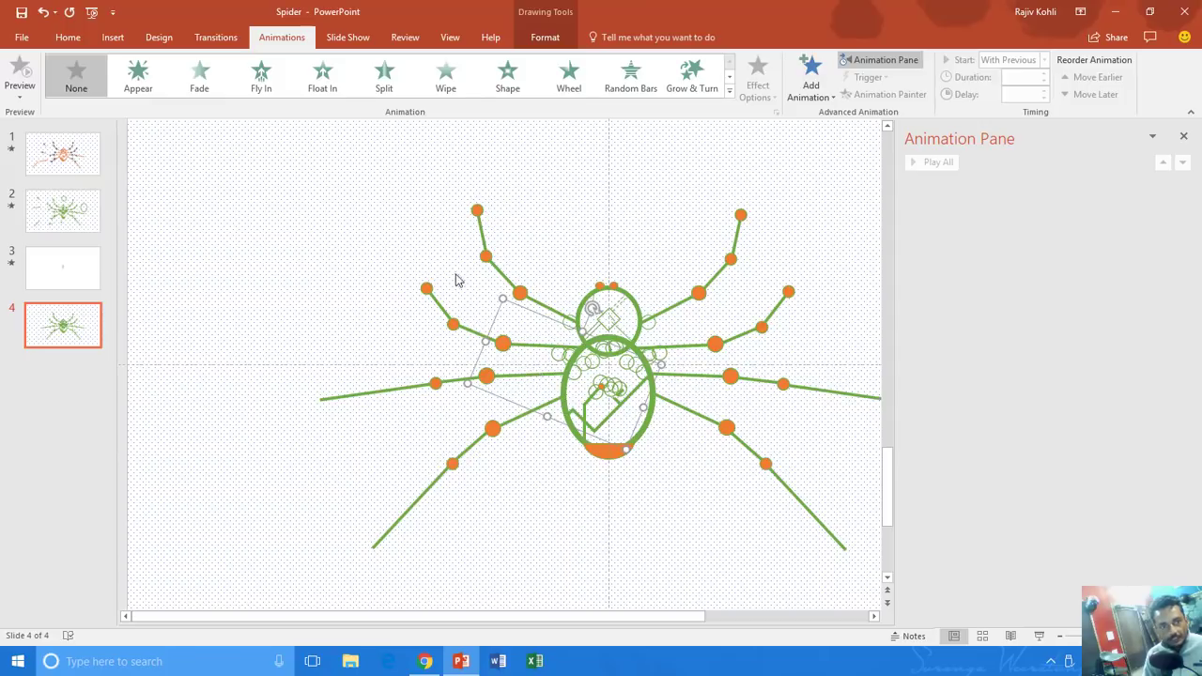
left_click(814, 82)
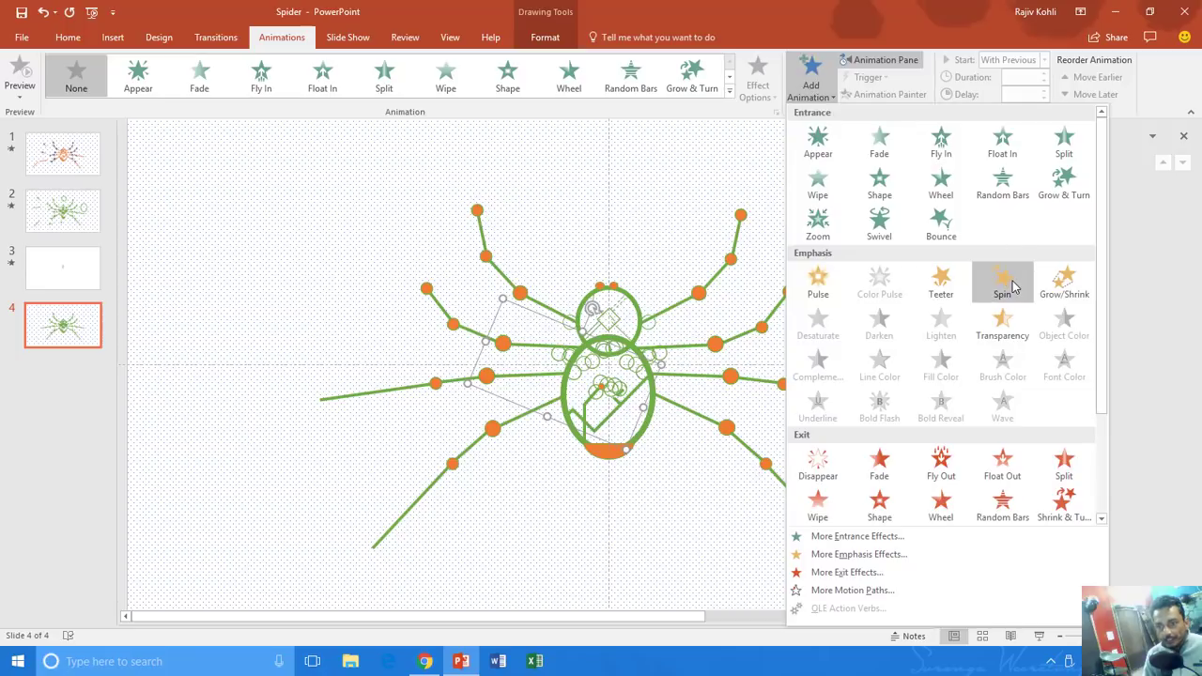
left_click(1003, 280)
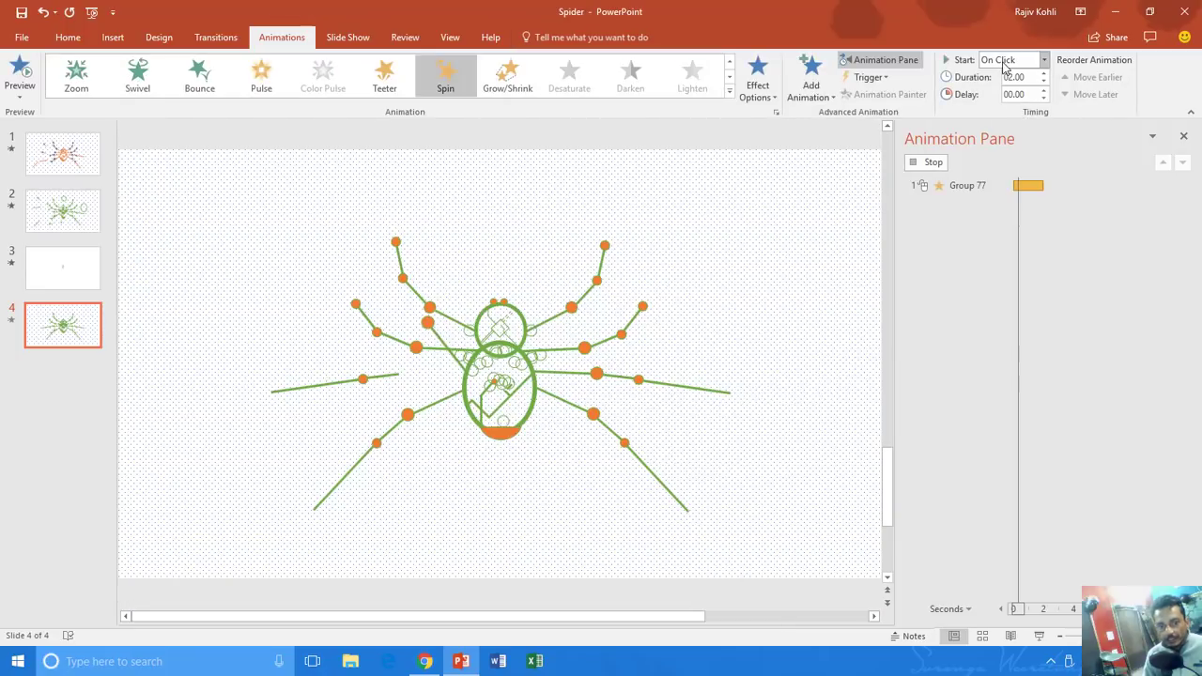
Set the leg segment's Spin animation to start With Previous and last 1 second
left_click(1005, 61)
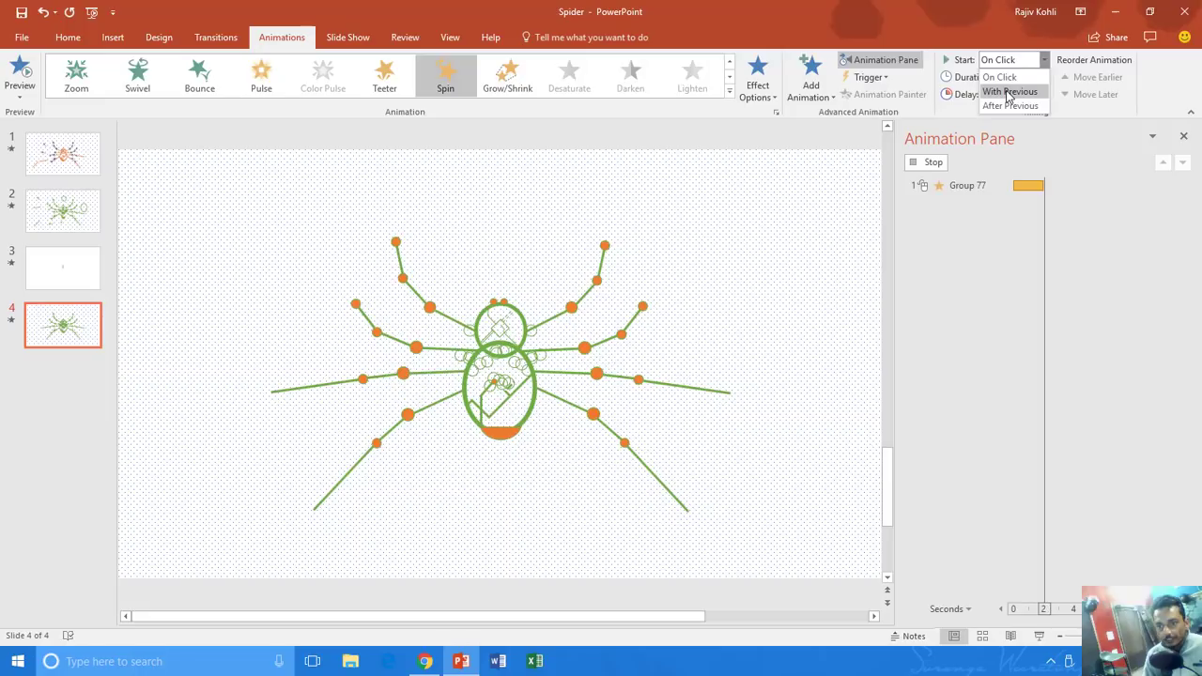
left_click(1008, 92)
left_click(1023, 79)
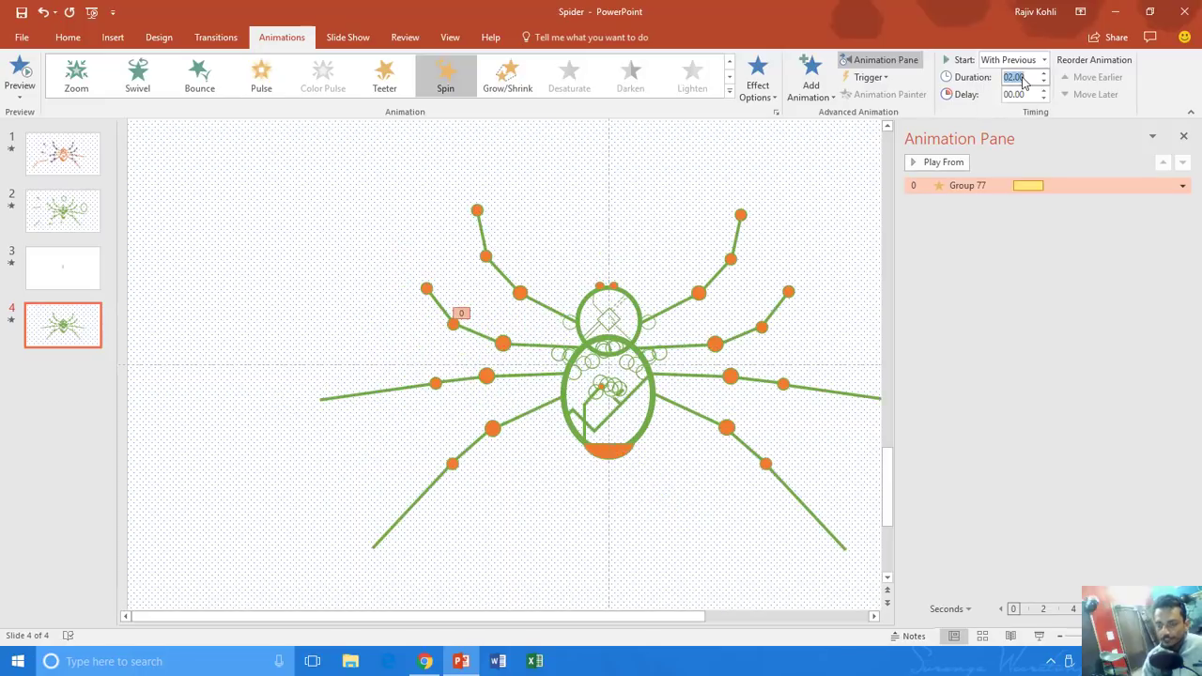
type("1")
key("Return")
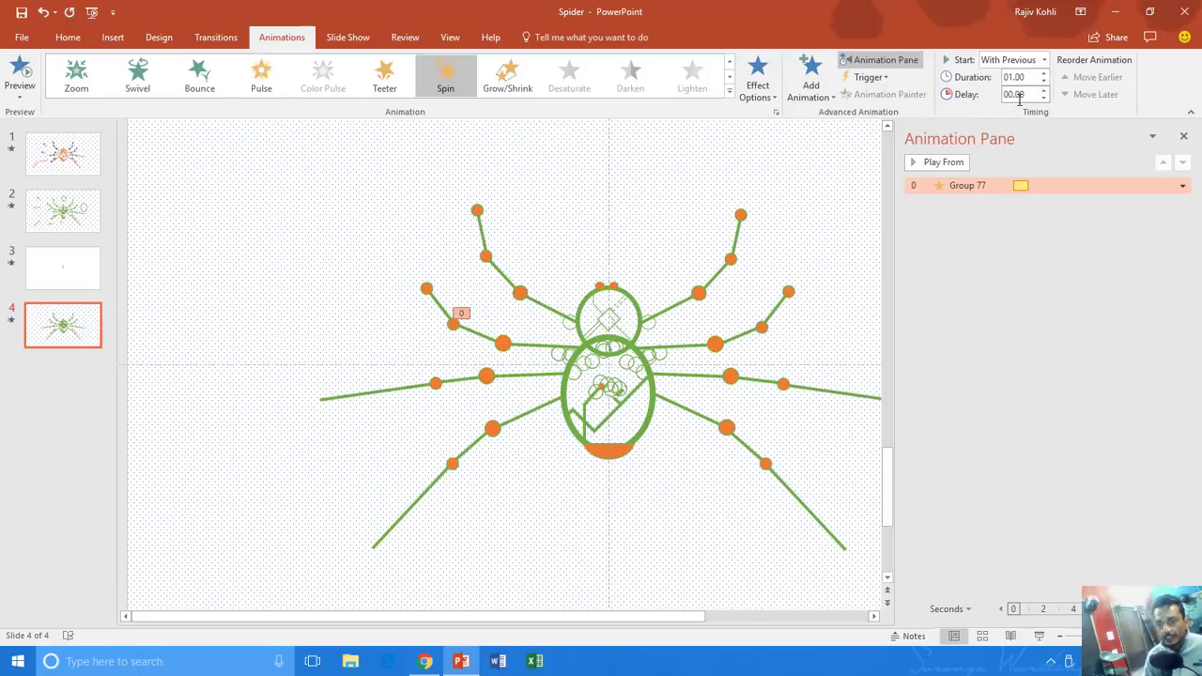
Set the leg segment's spin amount to a custom 10° counterclockwise in the effect options
right_click(974, 187)
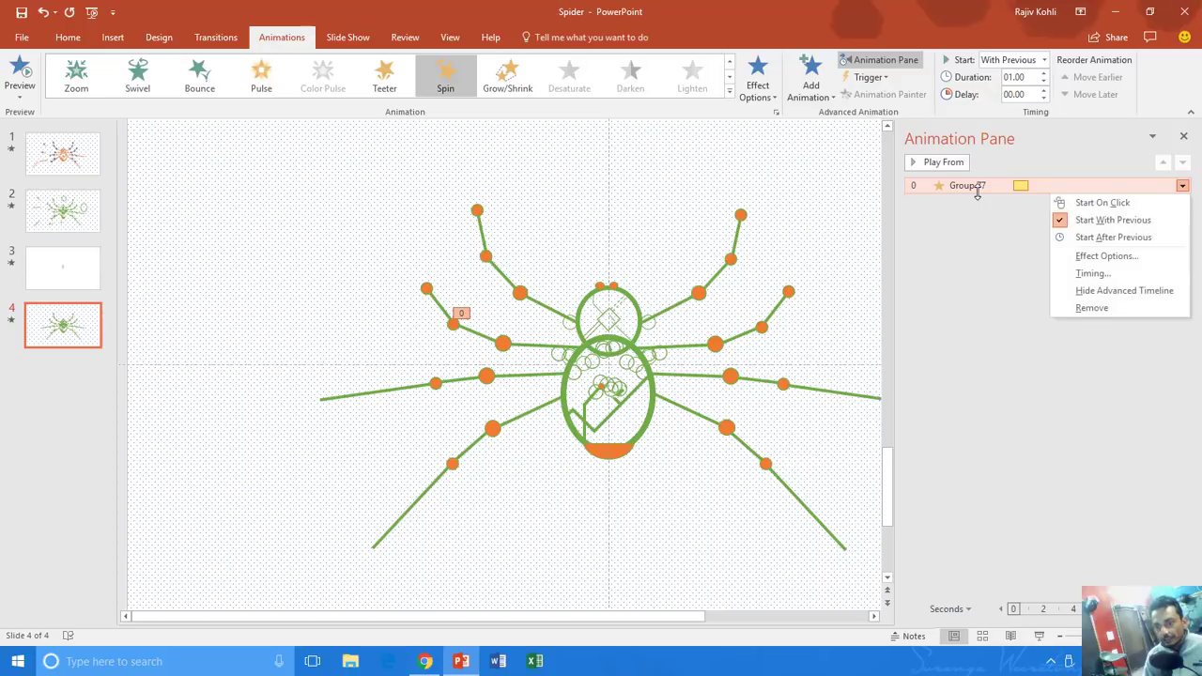
left_click(1107, 256)
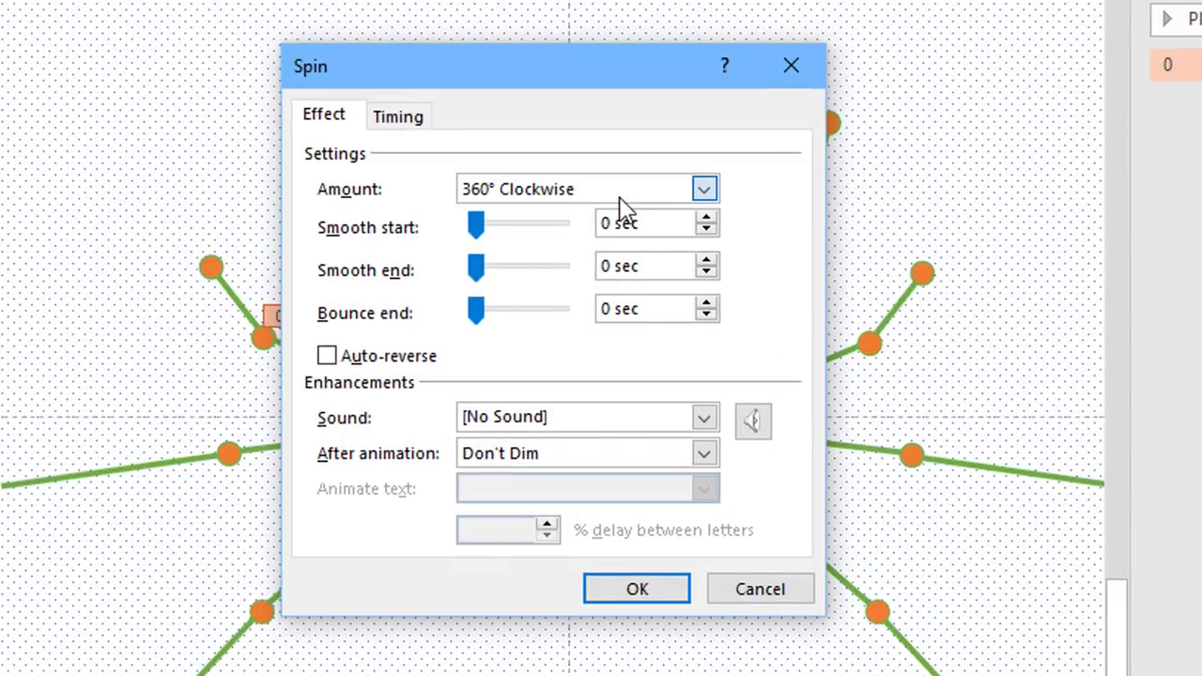
left_click(620, 197)
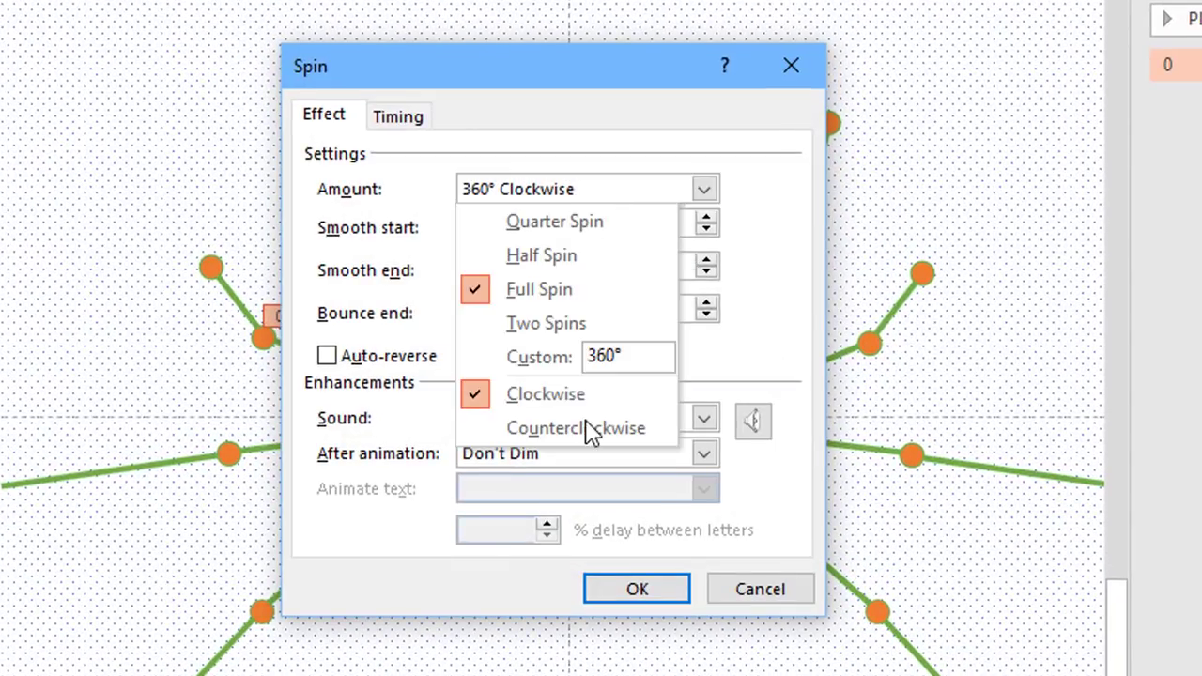
left_click(589, 429)
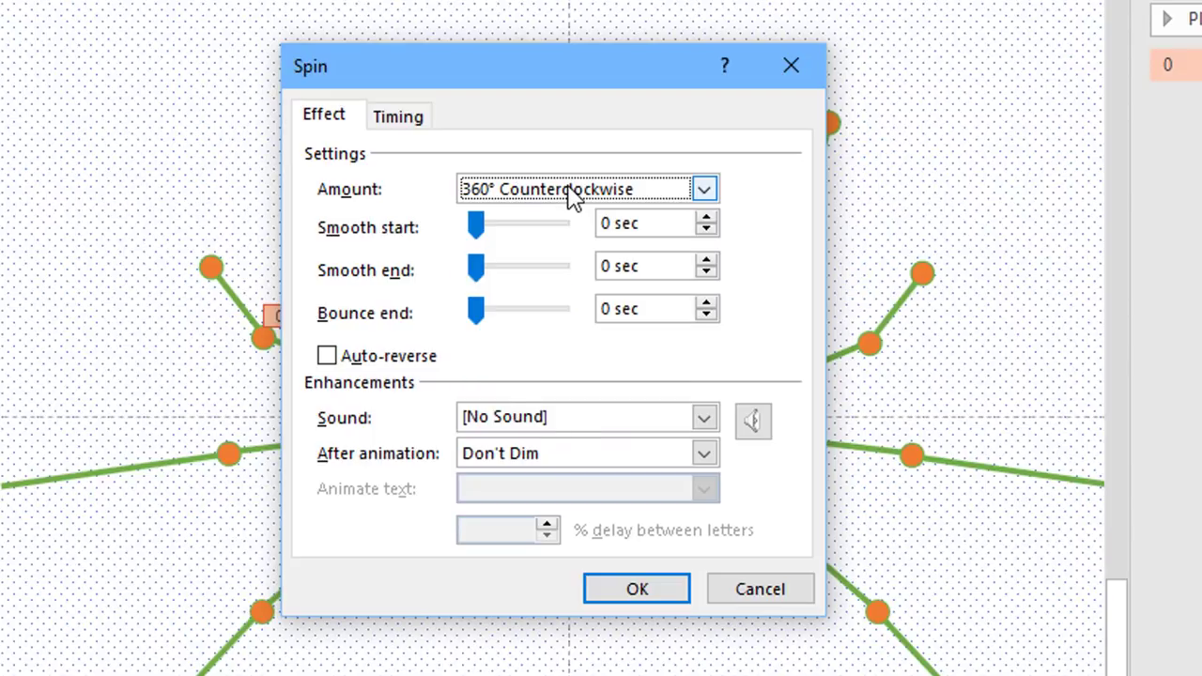
left_click(575, 193)
left_click(505, 359)
type("1")
key("Return")
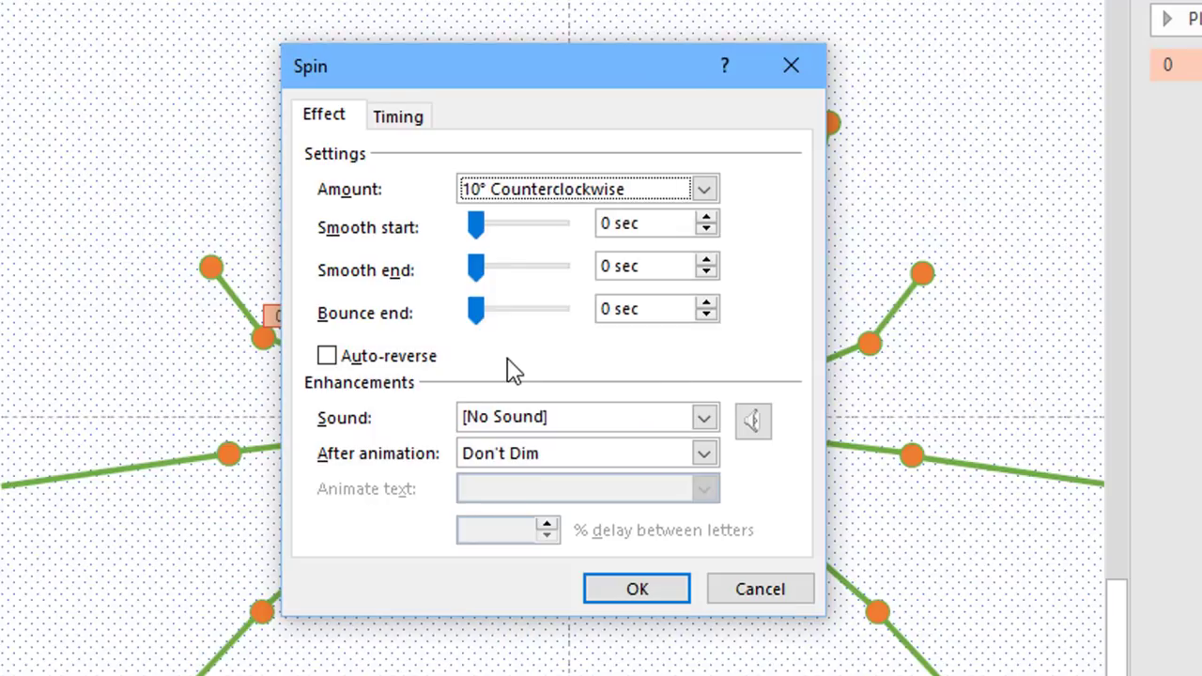
Enable auto-reverse for the inner segment's spin and give it a smooth start and a smooth end of about 0.5 sec
left_click(417, 361)
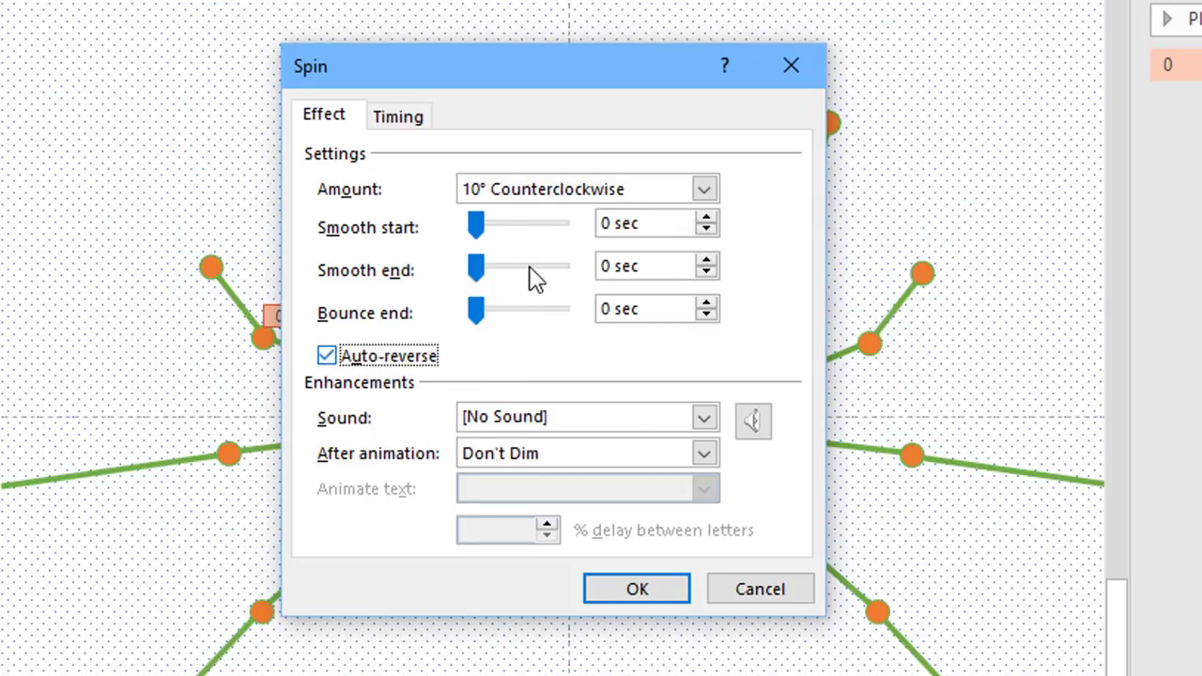
left_click_drag(477, 267, 522, 272)
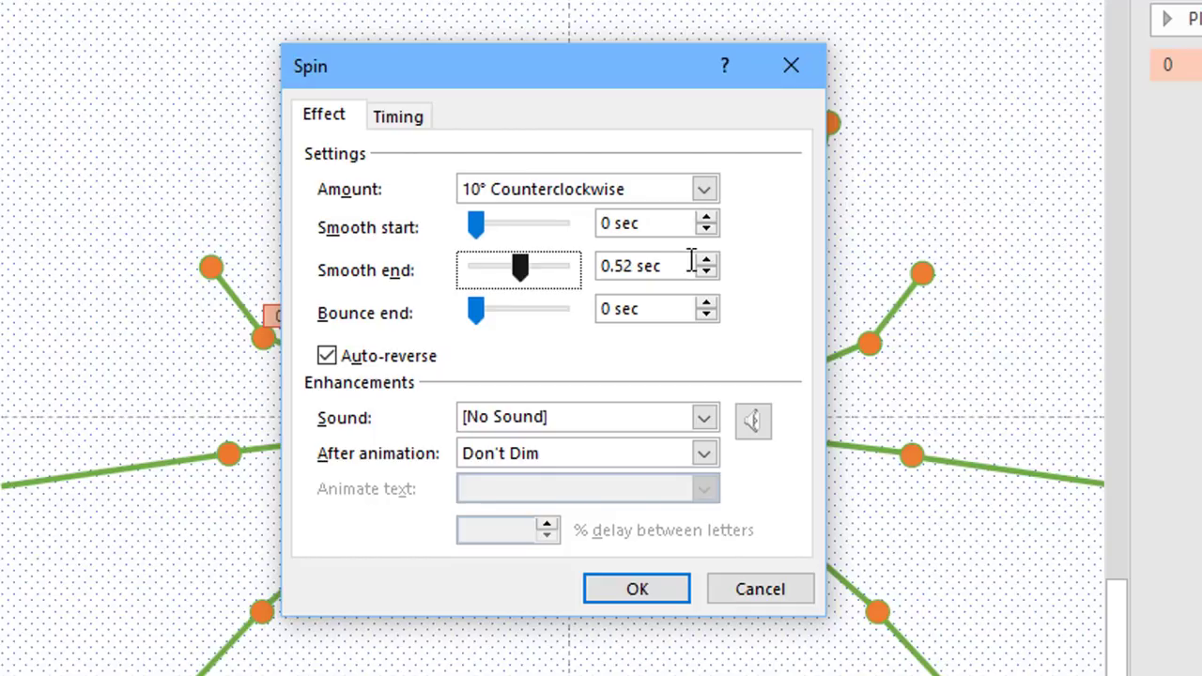
left_click(714, 274)
left_click_drag(706, 217, 710, 225)
Set the inner segment's spin to repeat Until End of Slide and preview it in the slide show
left_click(398, 116)
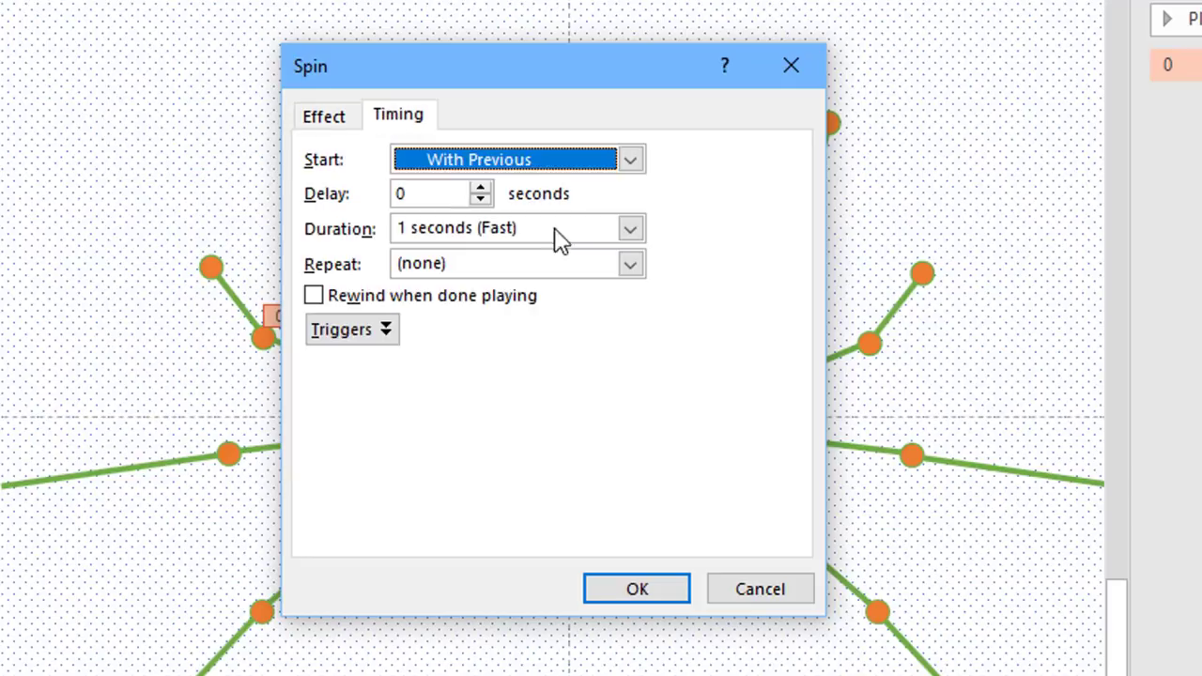
left_click(631, 265)
left_click(568, 427)
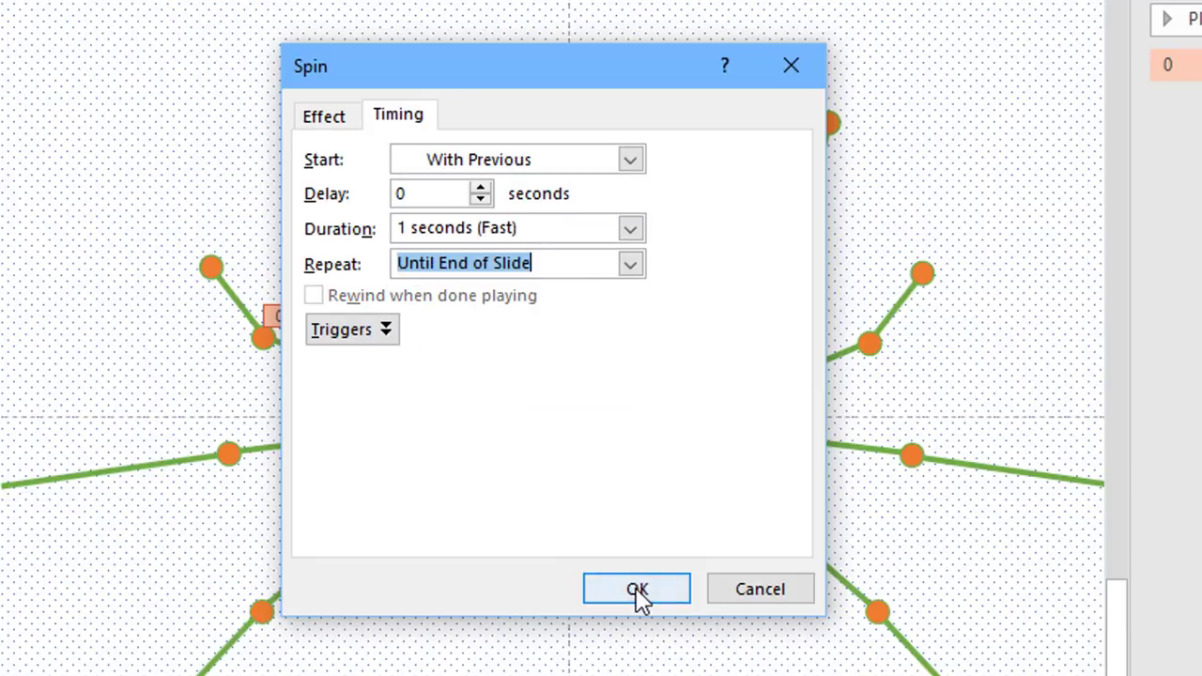
left_click(637, 589)
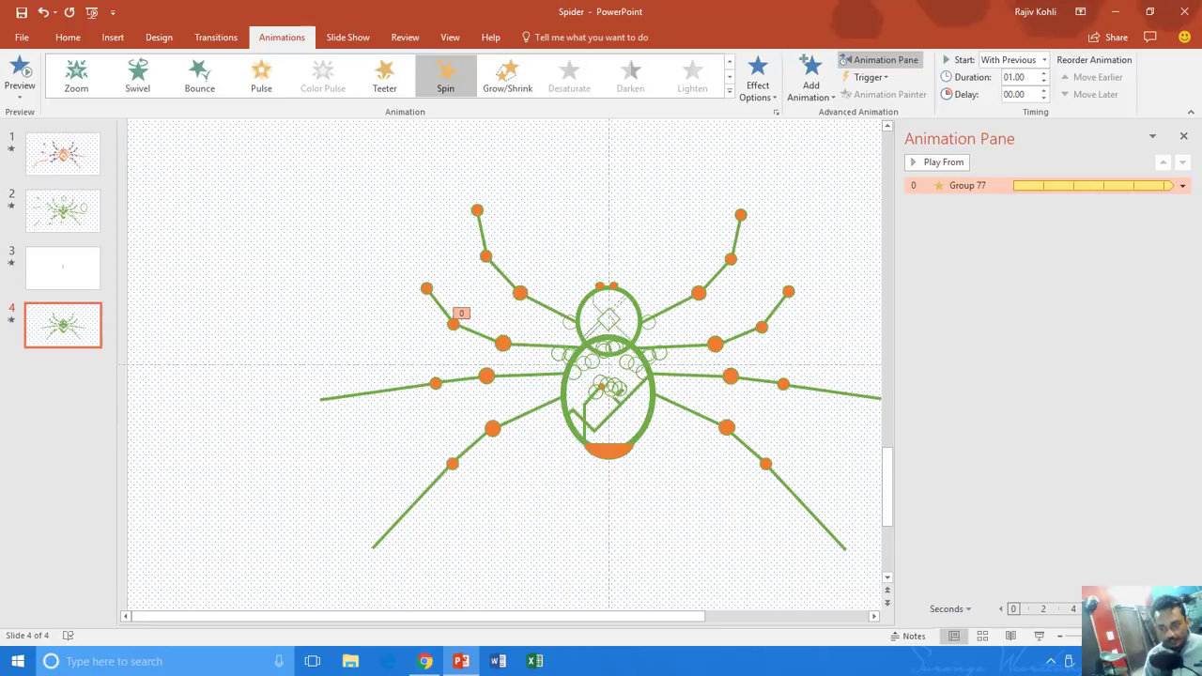
left_click(1039, 637)
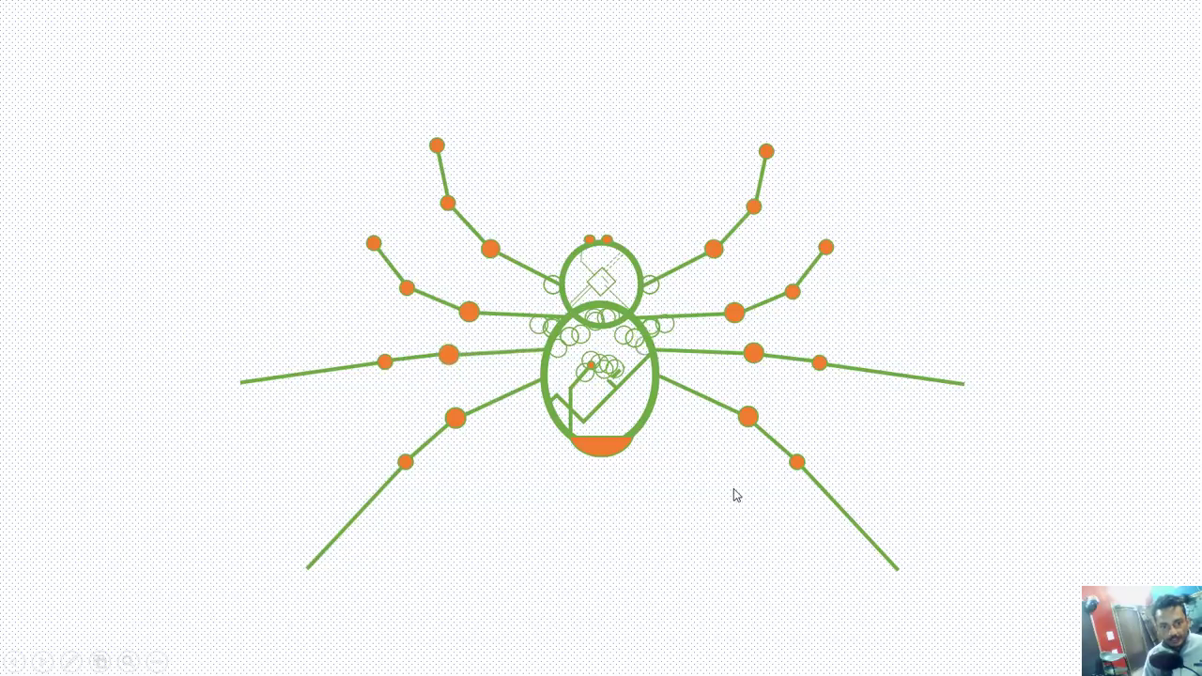
key("Escape")
Add a Spin animation to the middle segment group of the third left leg, starting With Previous and lasting 1 second
left_click(436, 384)
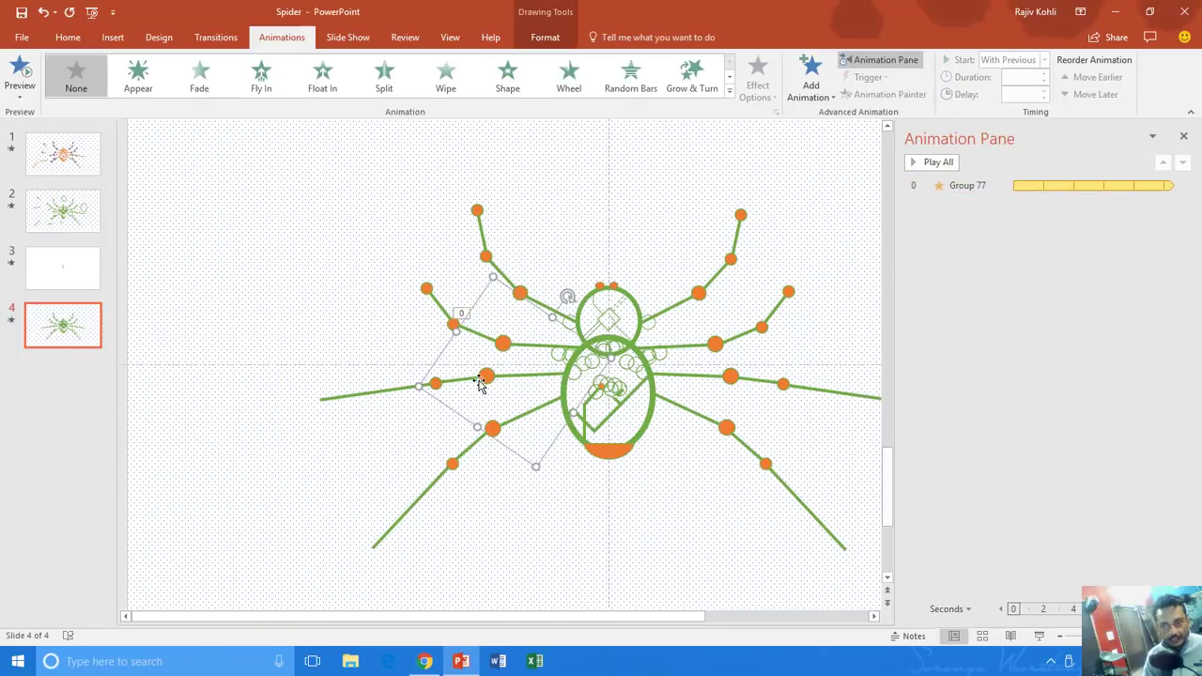
left_click(810, 82)
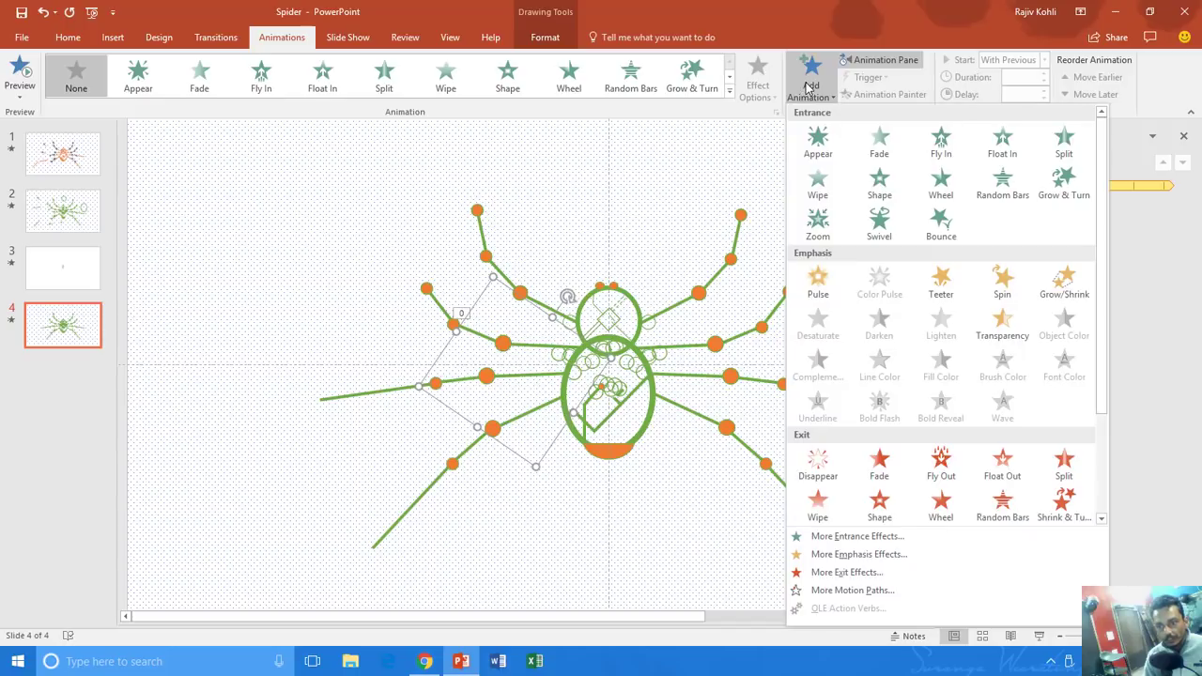
left_click(1003, 278)
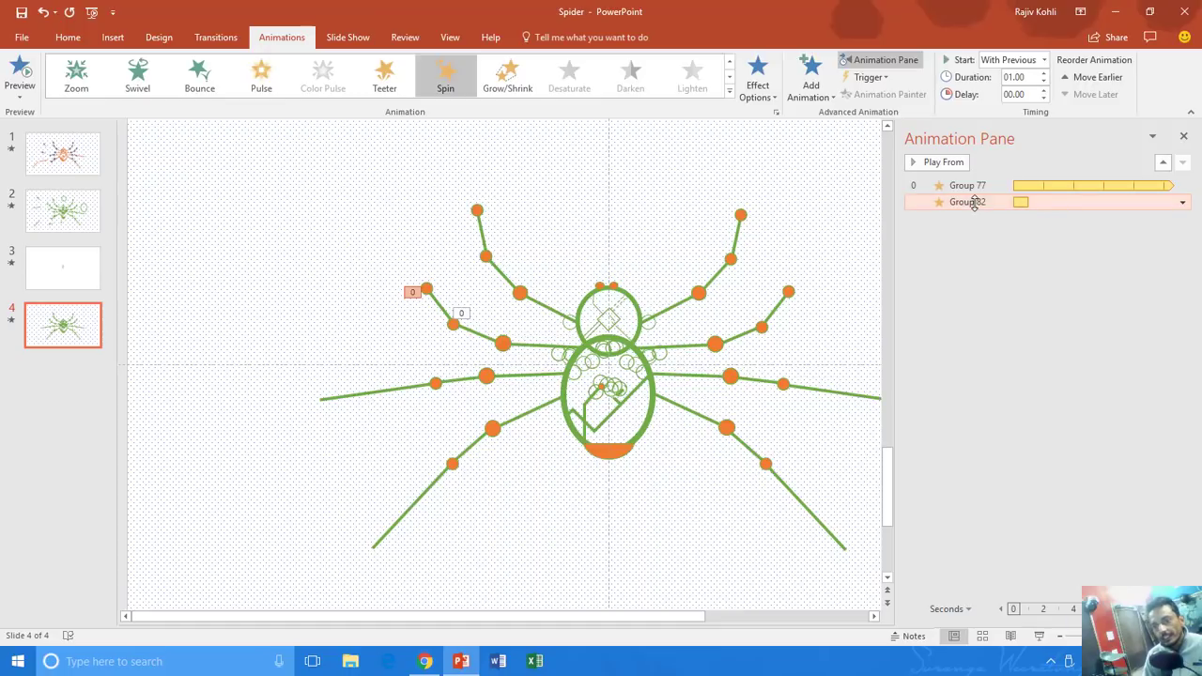
Set the middle segment's spin amount to a custom 30° counterclockwise in its effect options
double_click(974, 203)
left_click(624, 249)
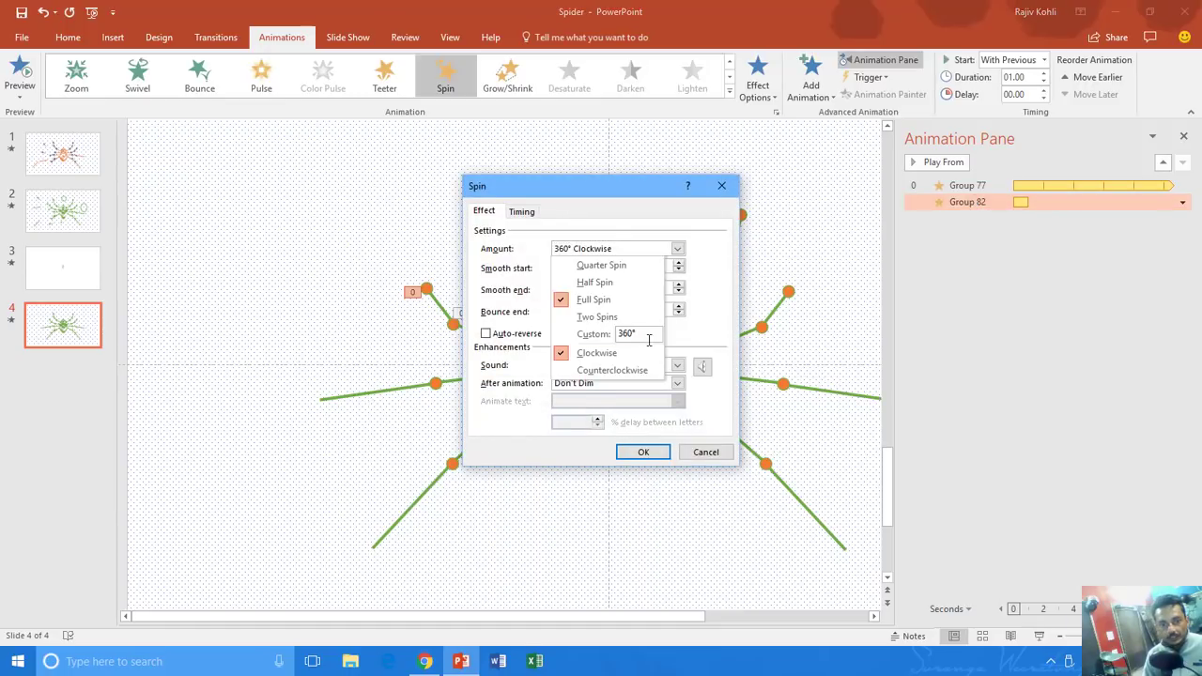
type("3")
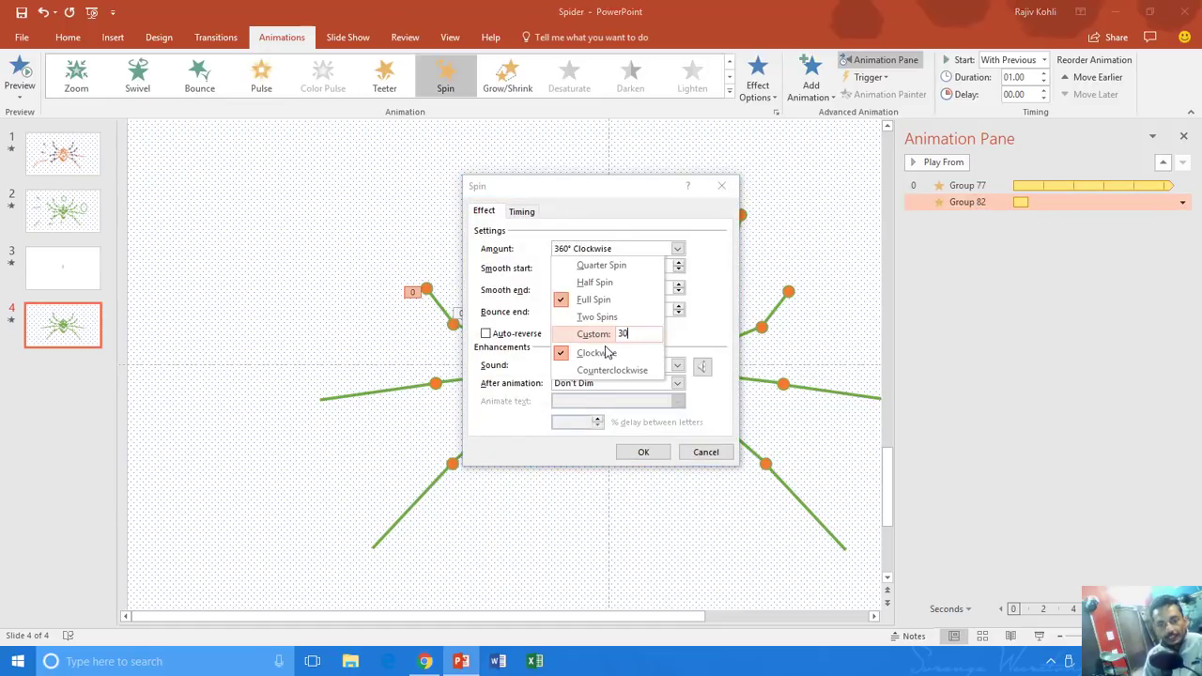
type("0")
left_click(606, 353)
left_click(620, 249)
left_click(615, 370)
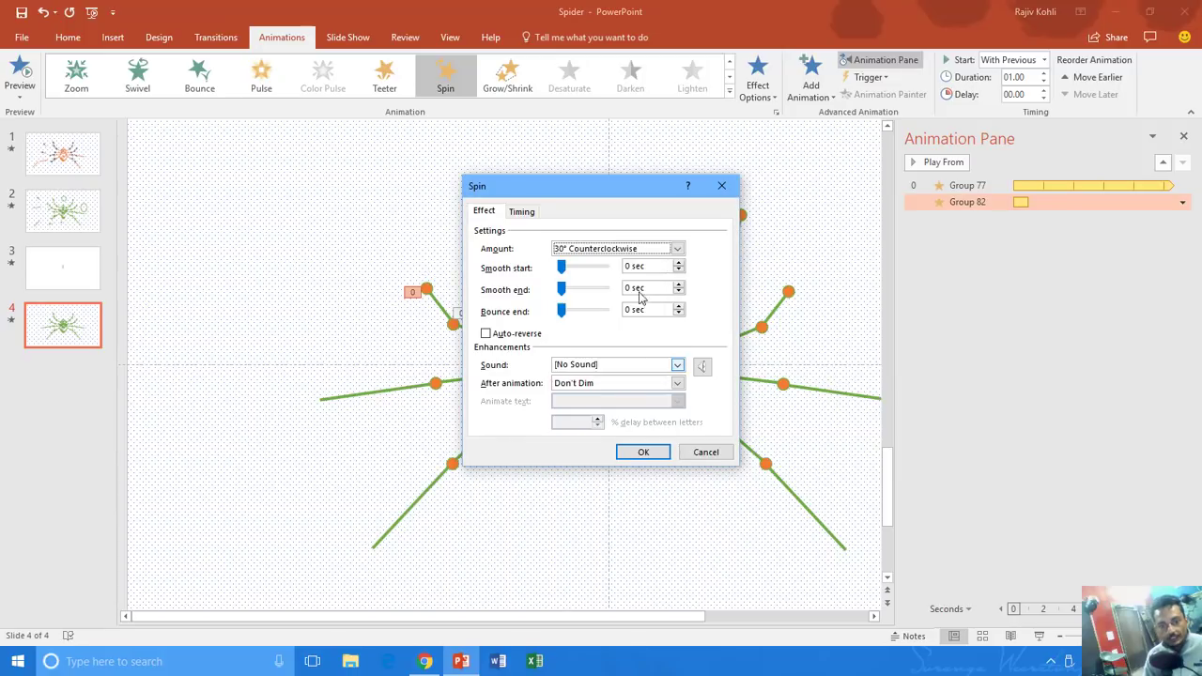
Set the middle segment's smooth start and smooth end to 0.5 sec each and enable auto-reverse
left_click(679, 263)
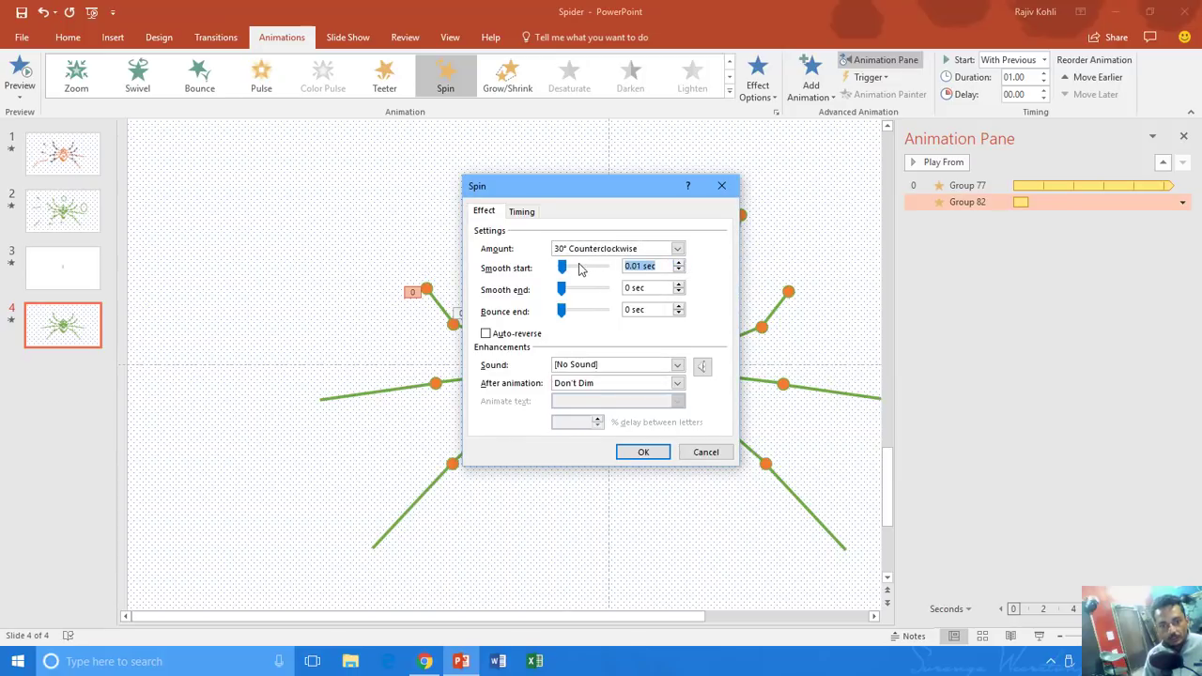
left_click_drag(567, 270, 589, 272)
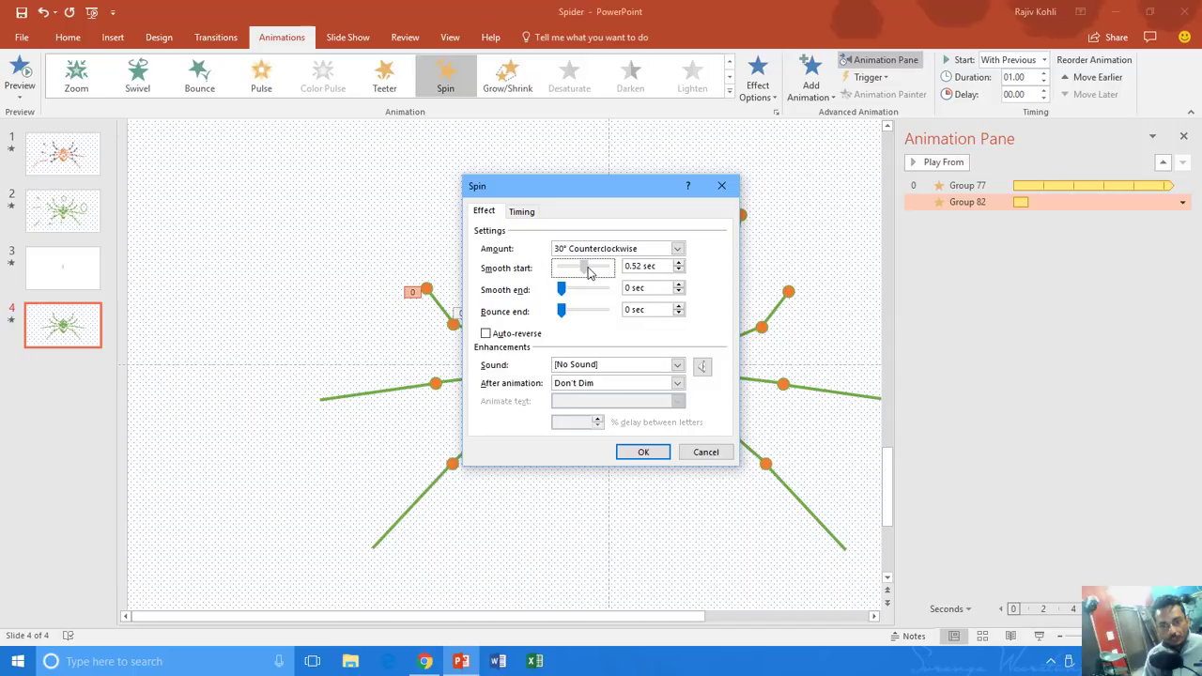
left_click_drag(564, 296, 584, 297)
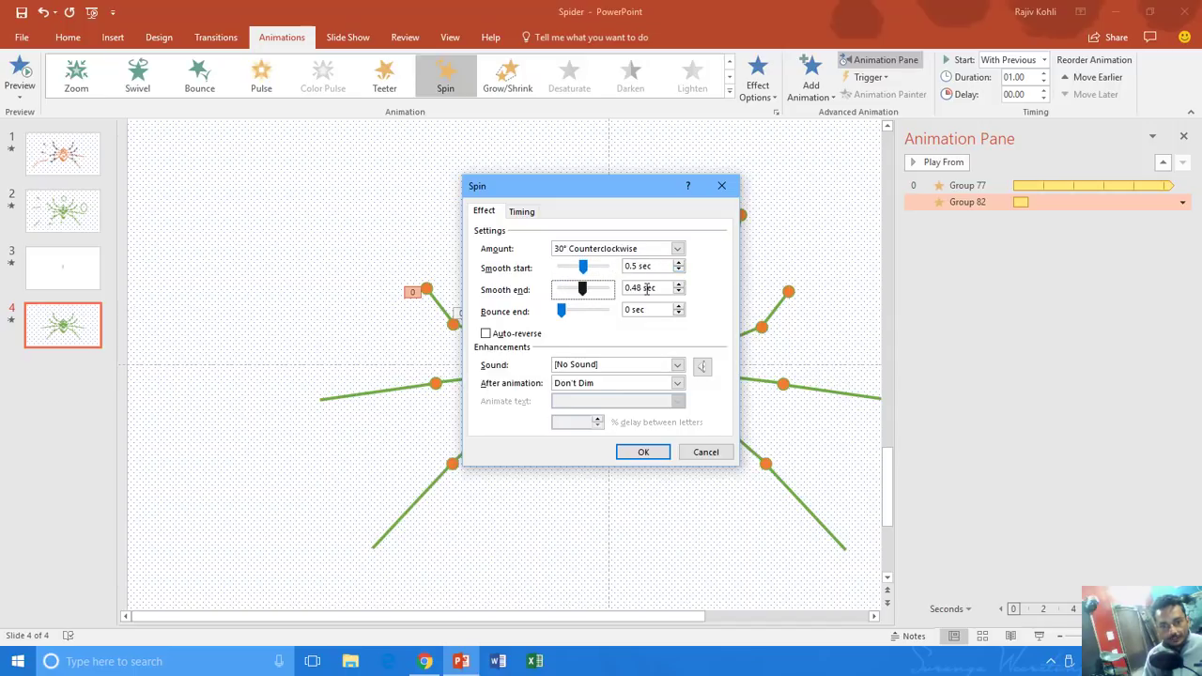
left_click(678, 286)
left_click(519, 337)
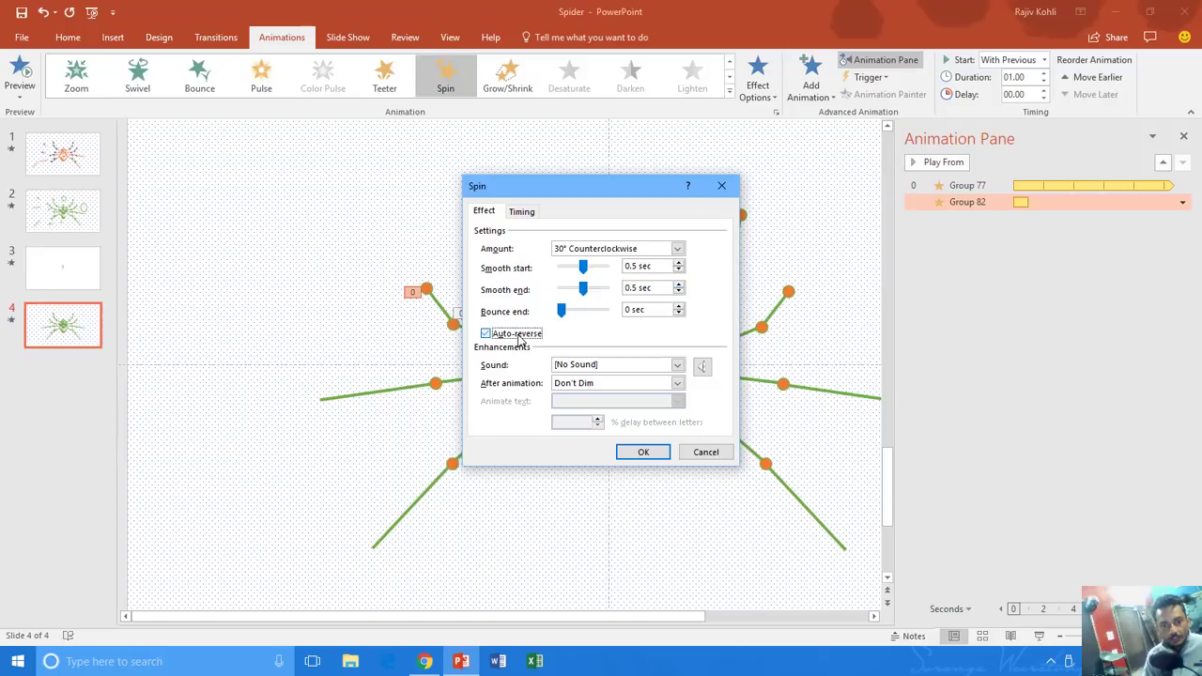
Set the middle segment's spin to repeat Until End of Slide and preview the leg in the slide show
left_click(522, 212)
left_click(640, 287)
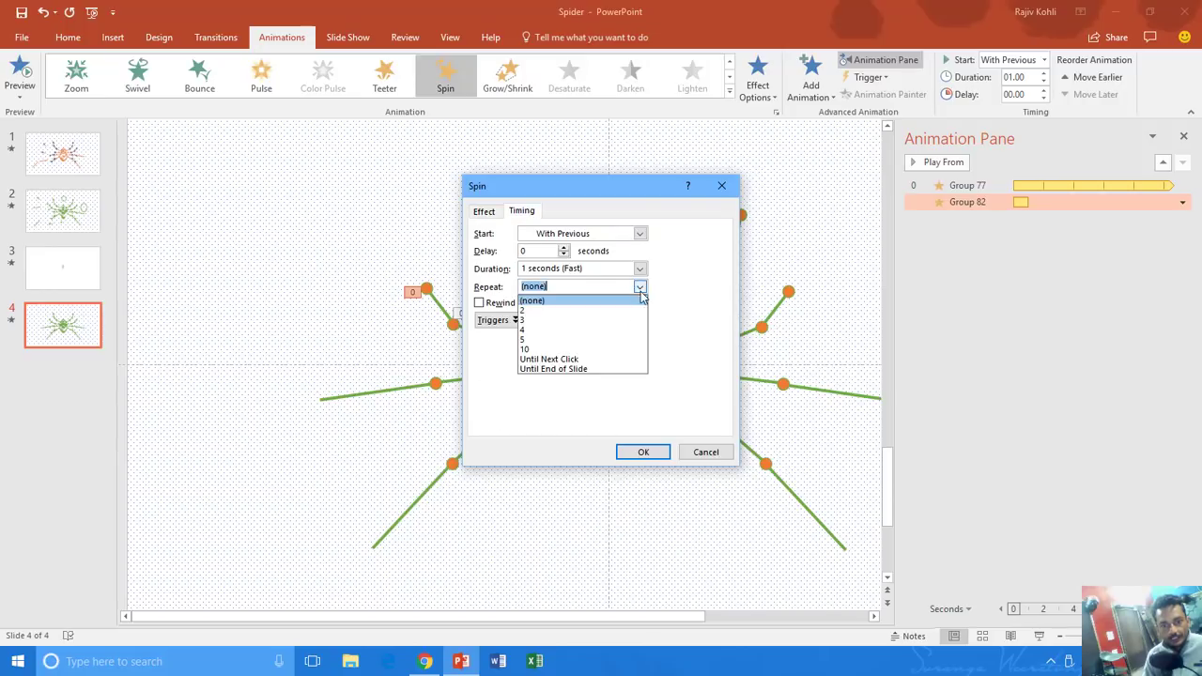
left_click(614, 367)
left_click(633, 458)
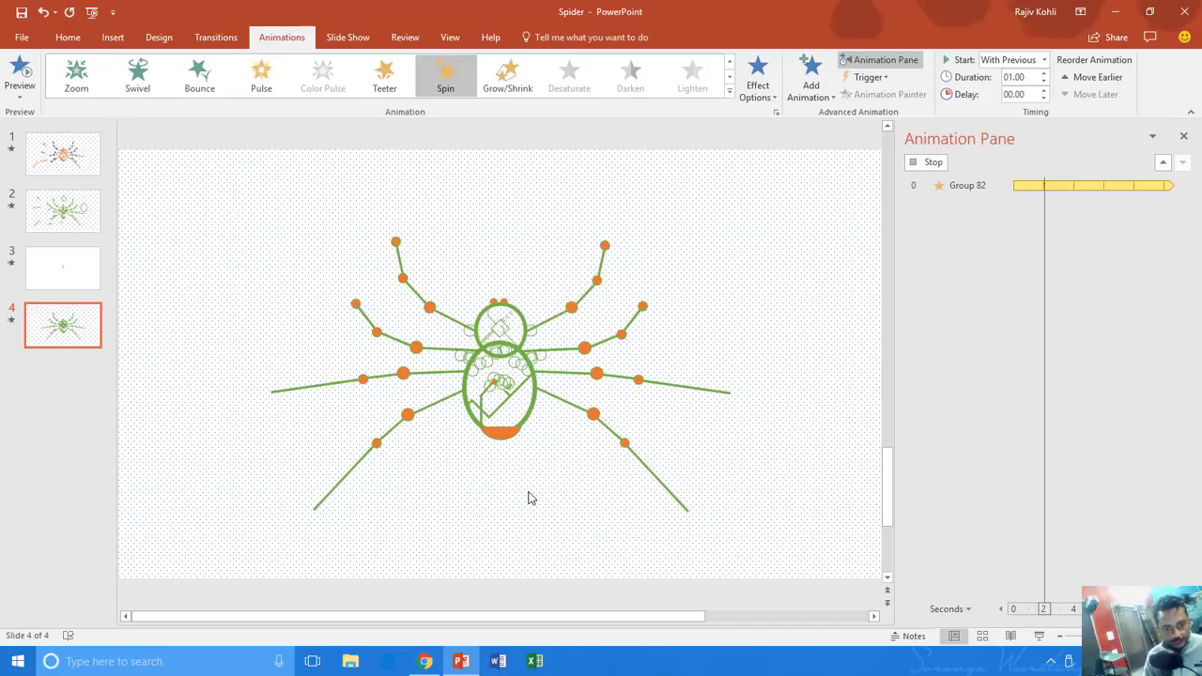
left_click(1040, 637)
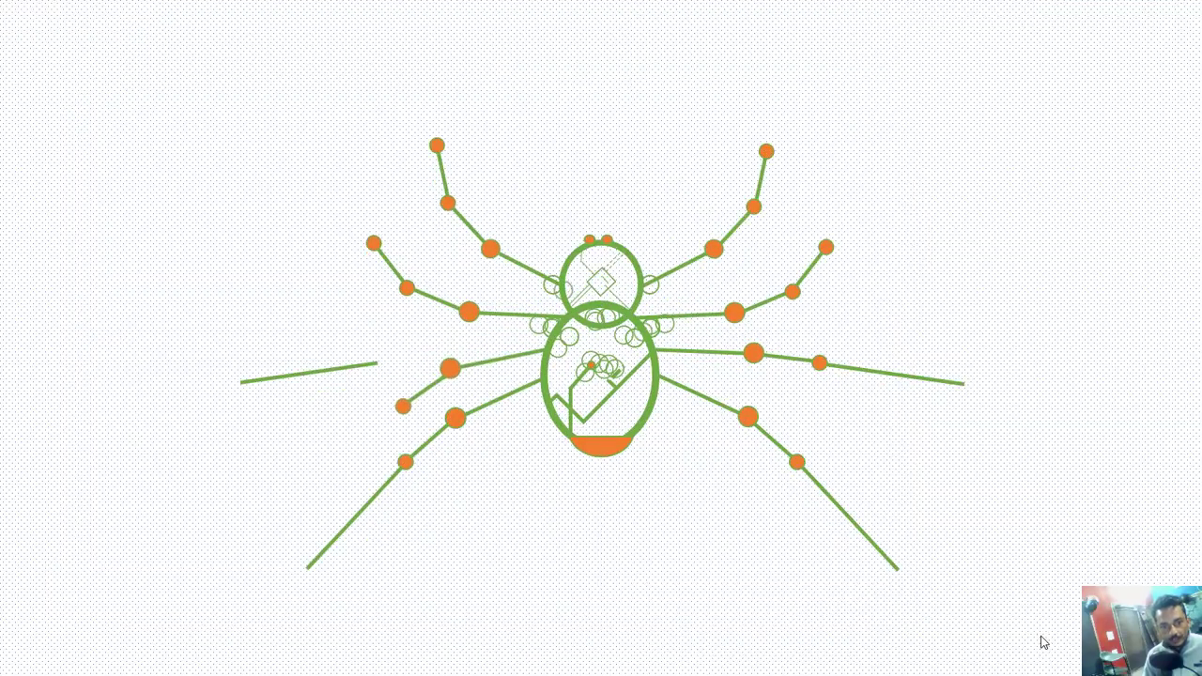
key("Escape")
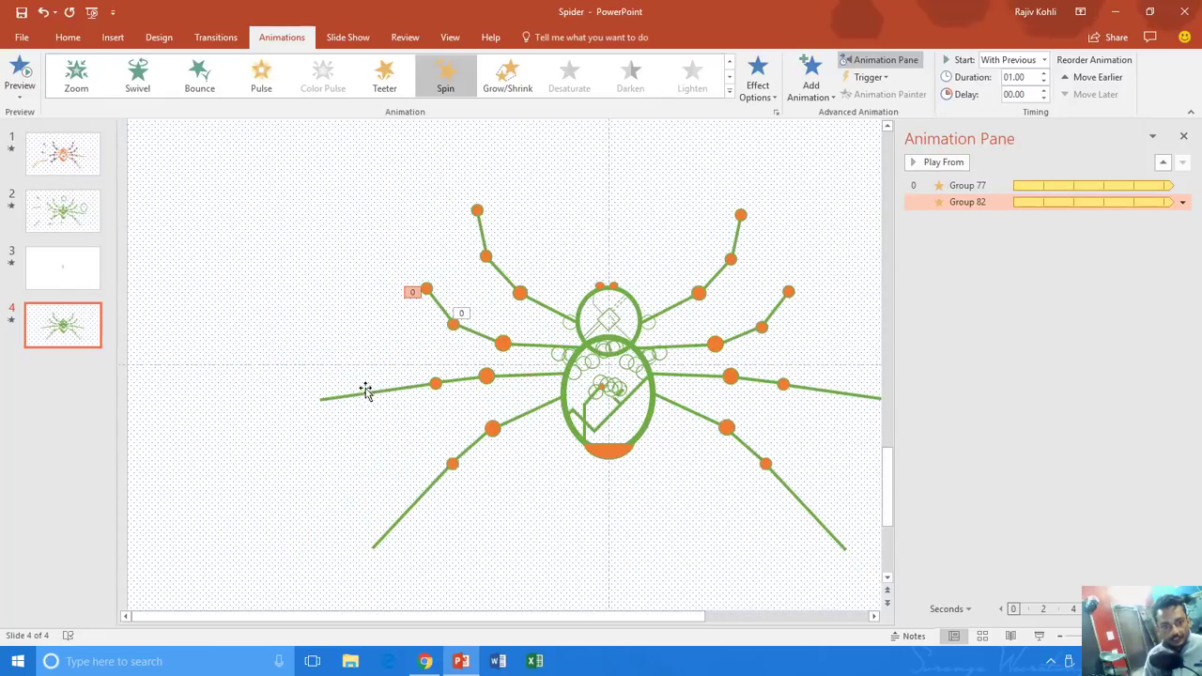
Add a Spin animation to the outer segment group of the spider's third left leg
left_click(363, 397)
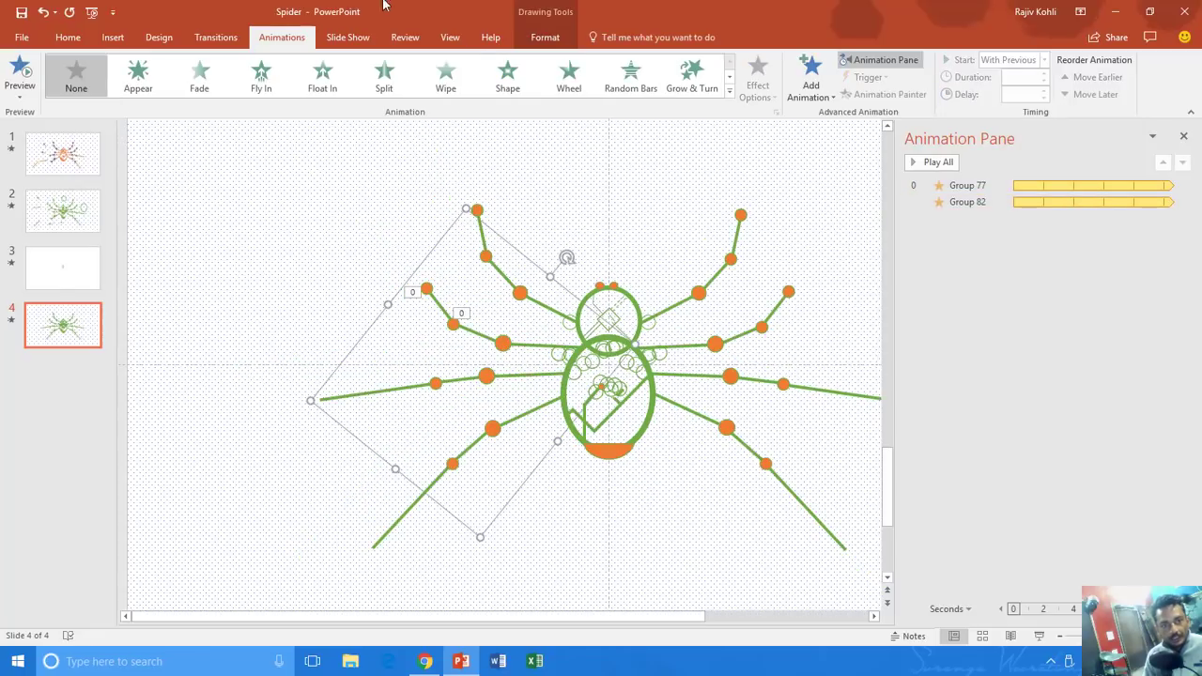
left_click(811, 76)
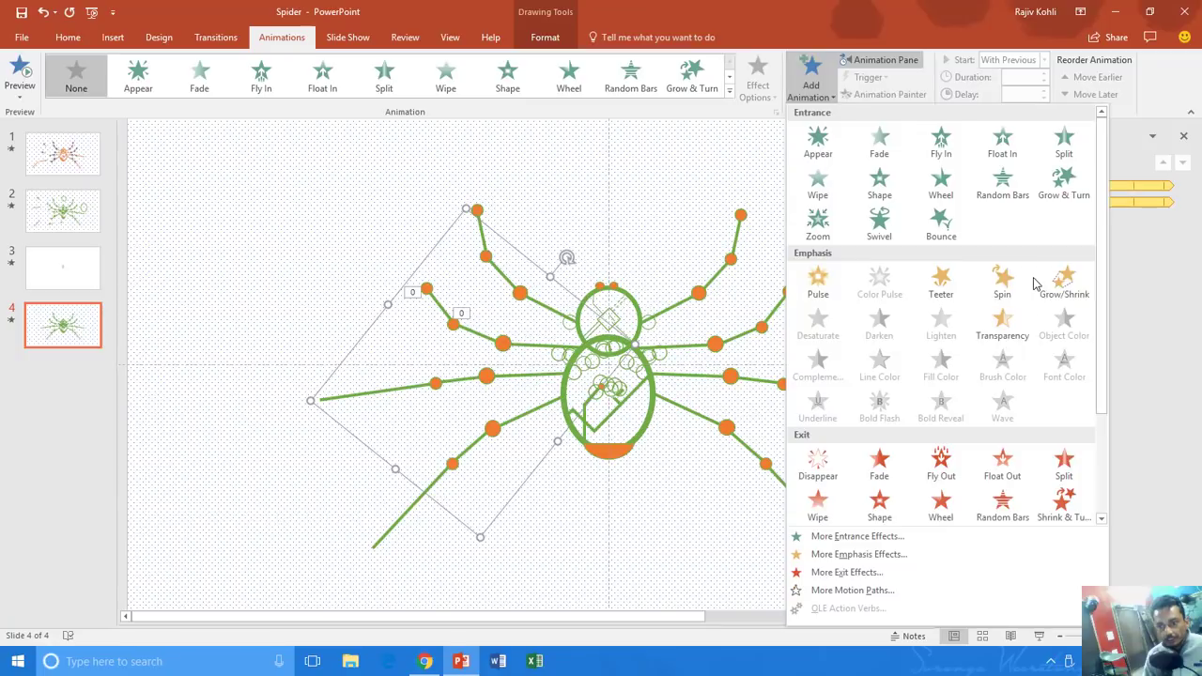
left_click(998, 276)
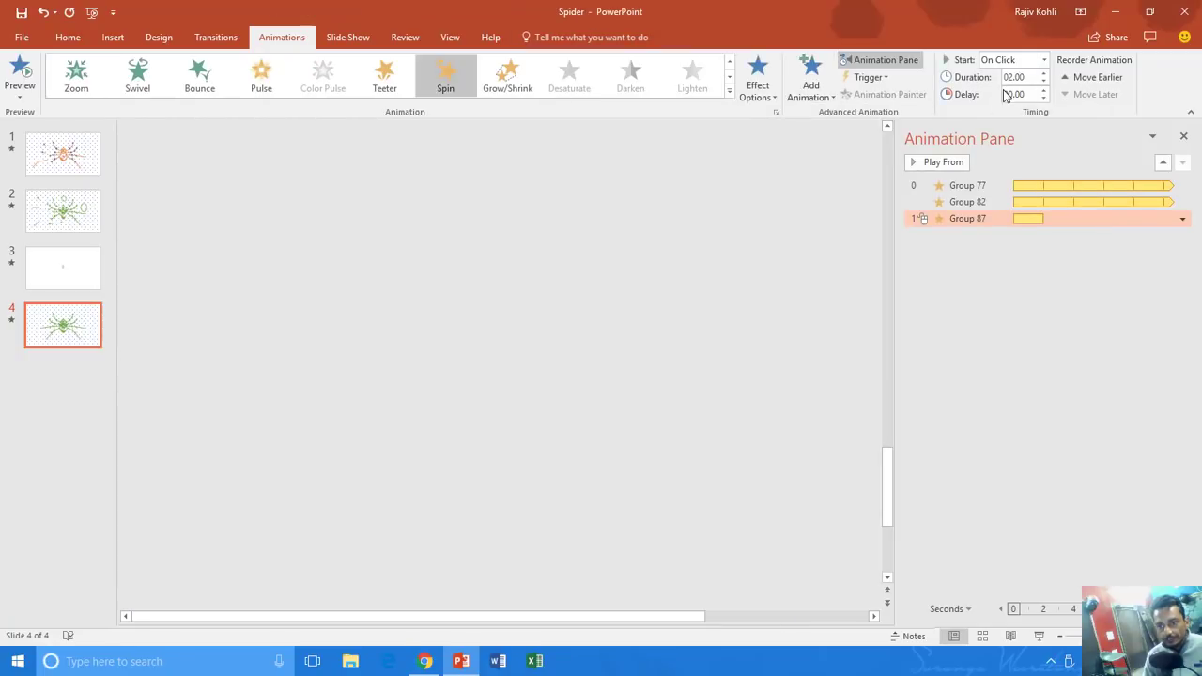
Set the outer segment's Spin animation to start With Previous and last 1 second
left_click(1043, 60)
left_click(1000, 94)
double_click(1017, 77)
type("1")
key("Tab")
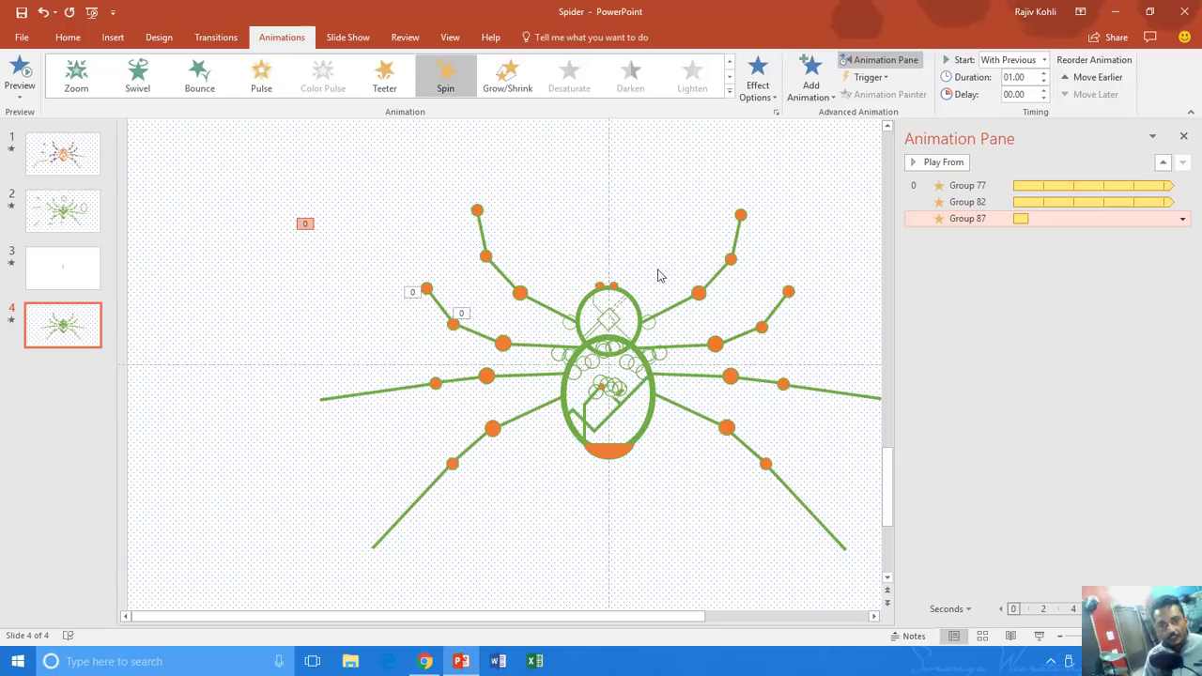
Enable auto-reverse for the outer segment's spin and set its amount to a custom 55° counterclockwise
key("Return")
left_click(507, 340)
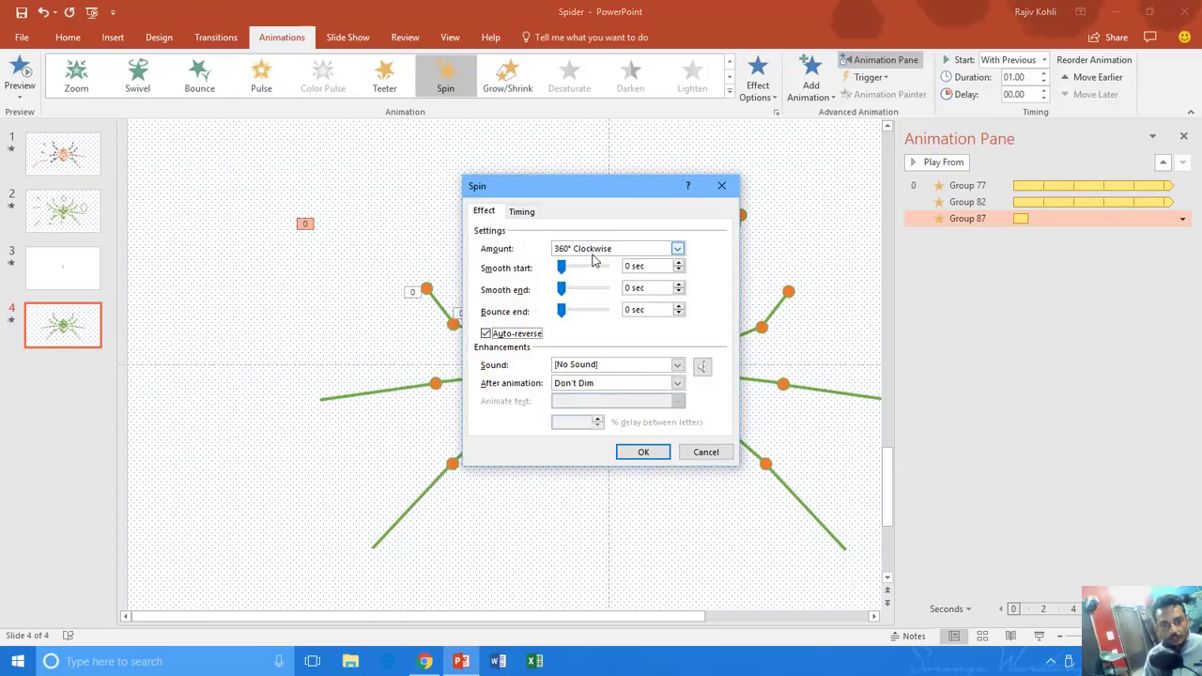
left_click(611, 248)
left_click(590, 335)
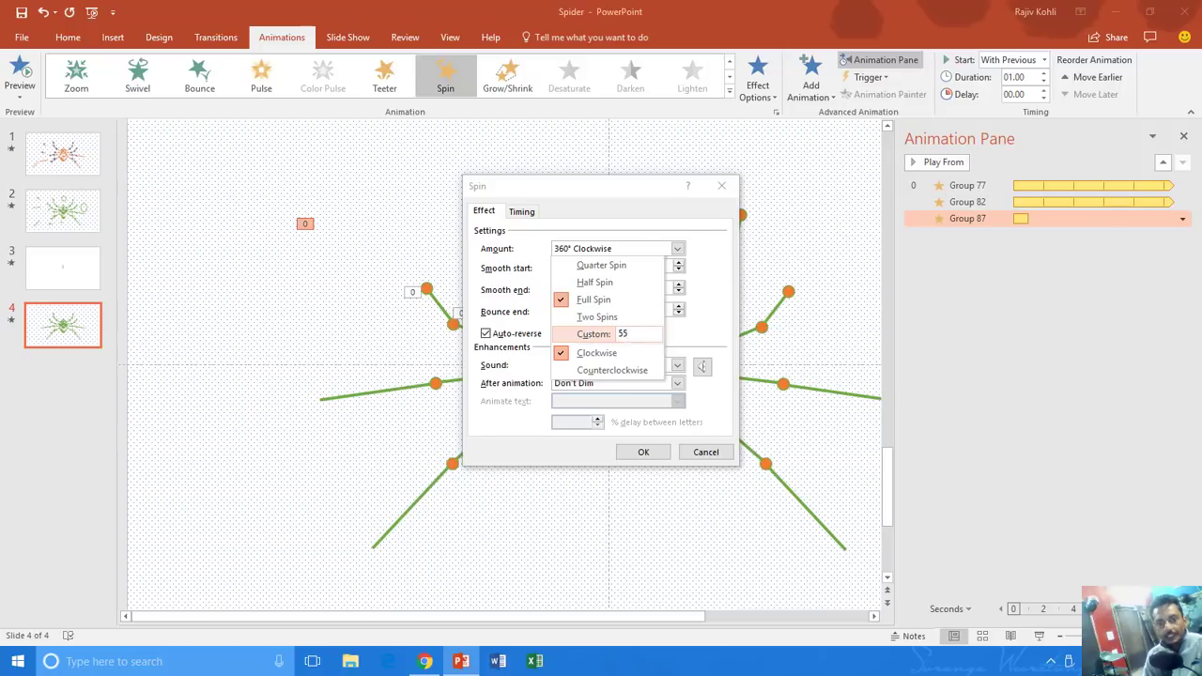
key("Return")
left_click(617, 248)
left_click(611, 370)
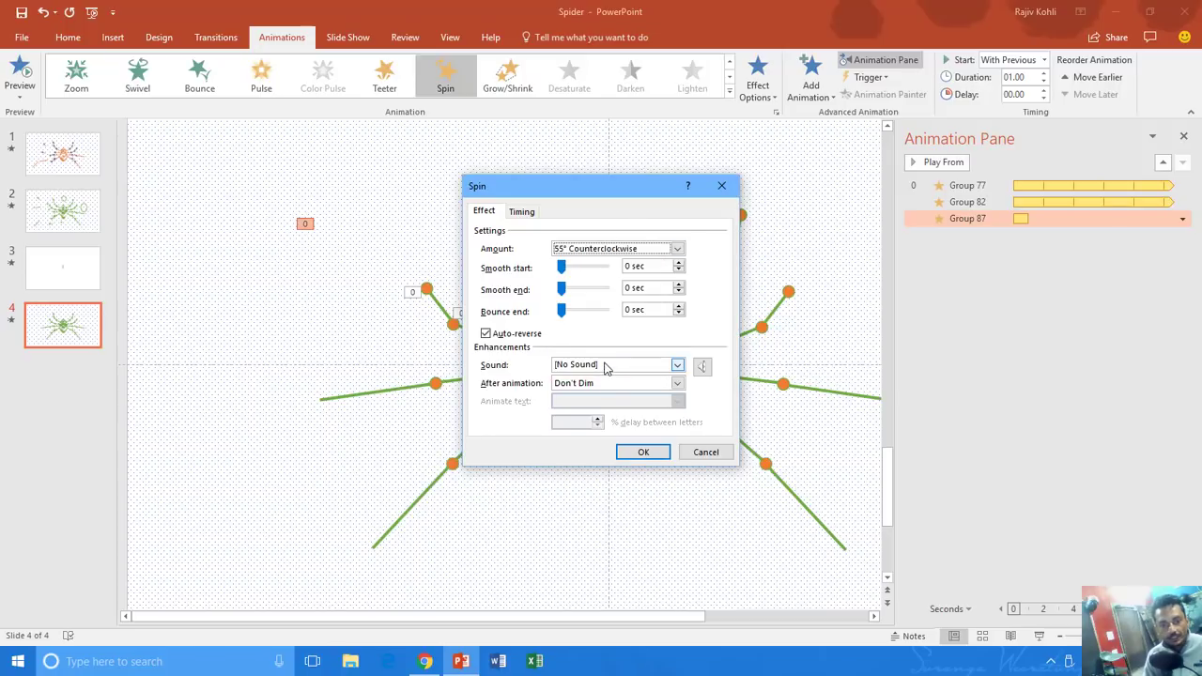
Set the outer segment's smooth end to 0.5 sec and its smooth start to about 0.5 sec
left_click_drag(564, 295, 591, 297)
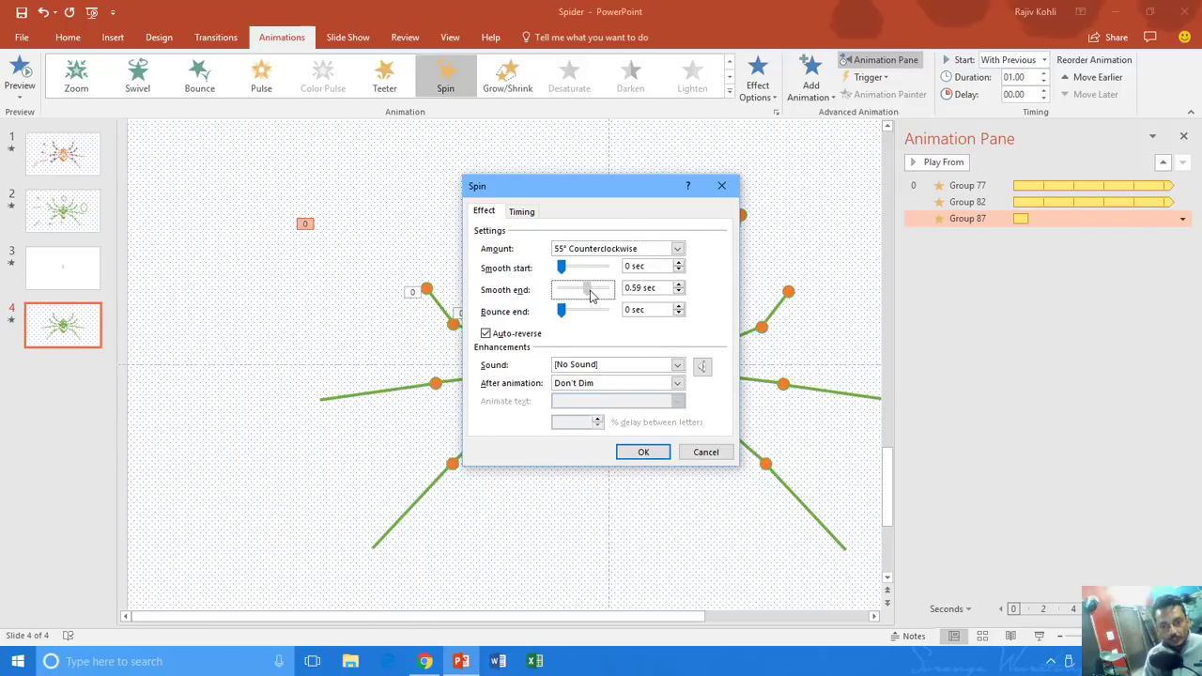
left_click(679, 293)
left_click(679, 293)
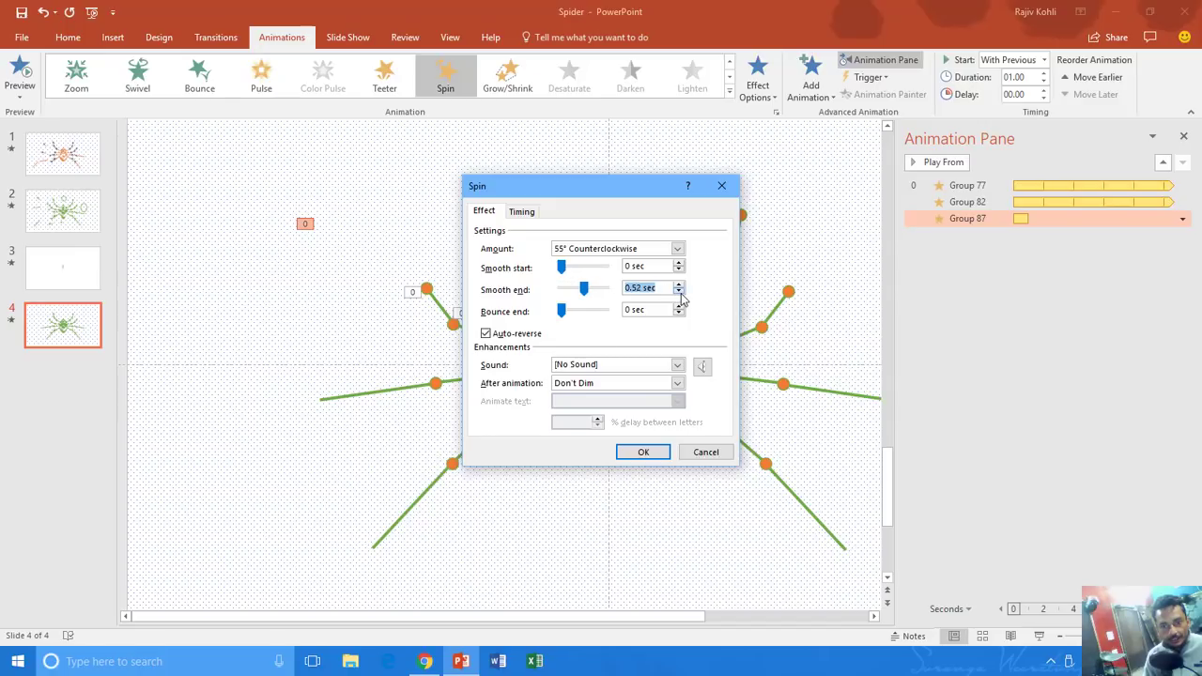
left_click_drag(563, 269, 575, 272)
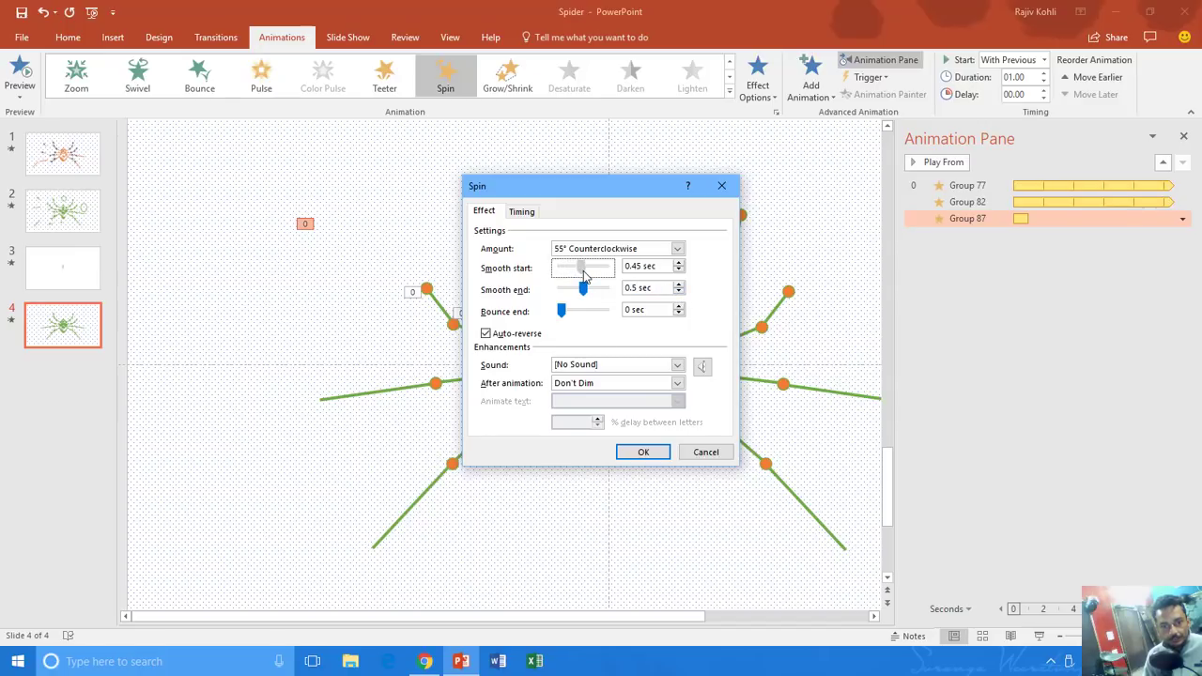
left_click(677, 265)
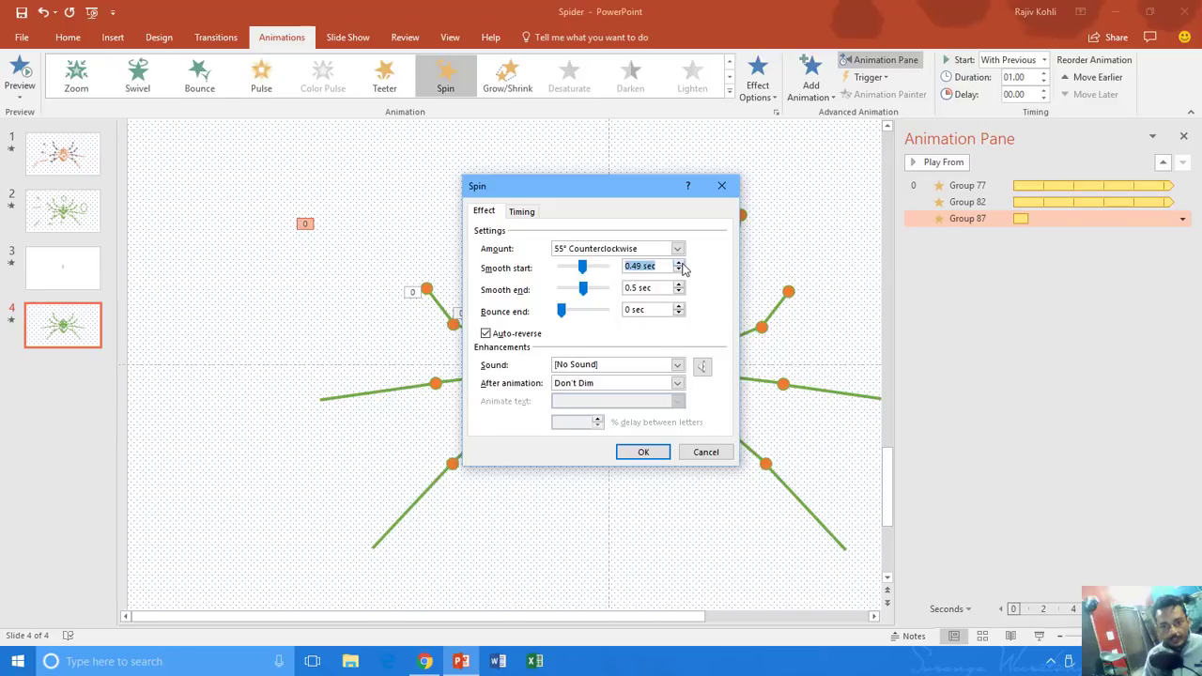
Set the outer segment's spin to repeat Until End of Slide and preview the whole leg in the slide show
left_click(522, 212)
left_click(645, 293)
left_click(592, 373)
left_click(643, 451)
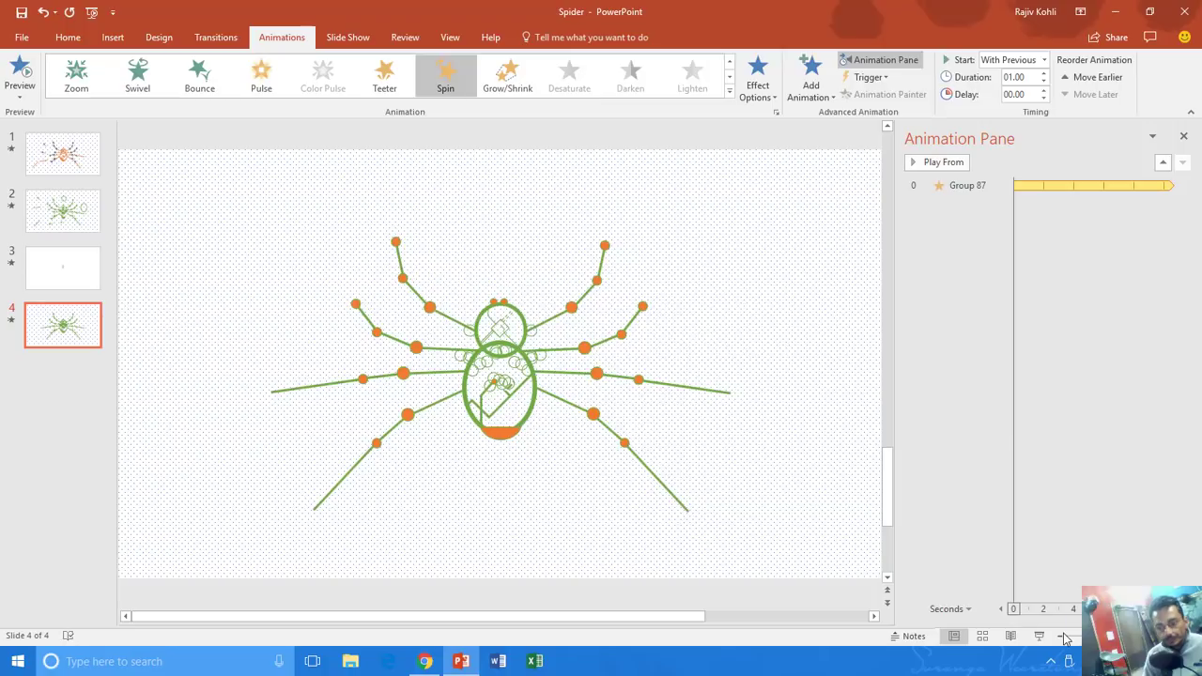
left_click(1039, 637)
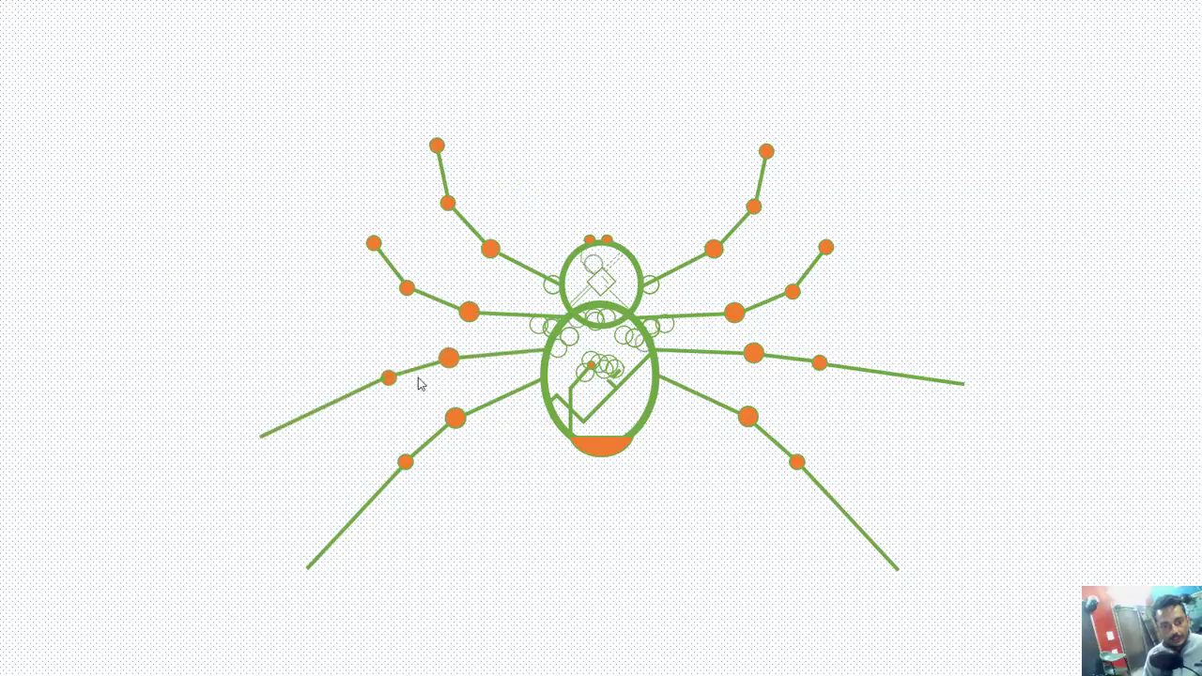
key("Escape")
Send the outer segment of the spider's third left leg to the back and preview the slide show
left_click(381, 389)
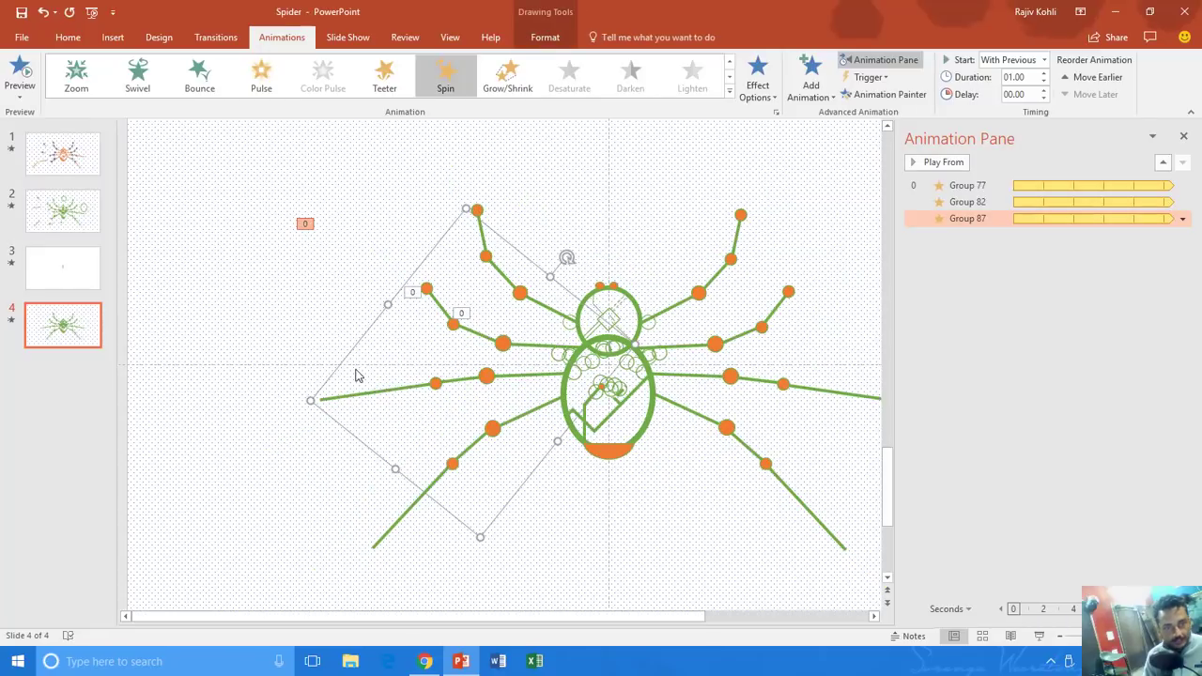
left_click(558, 37)
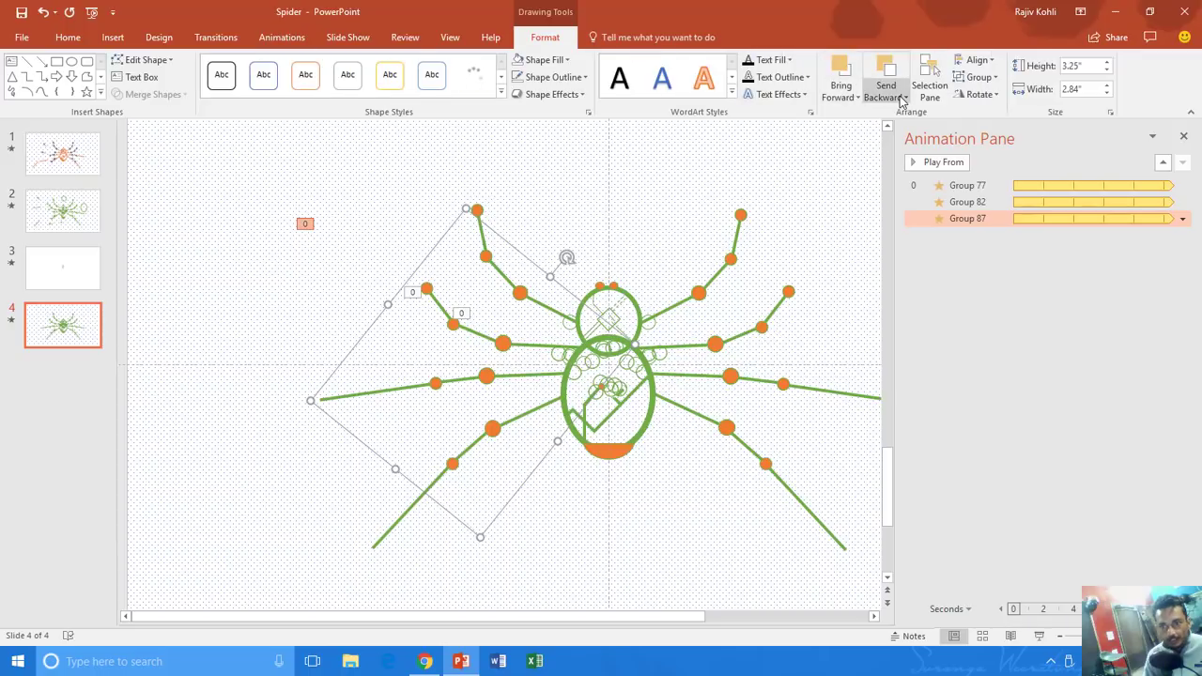
left_click(901, 98)
left_click(907, 130)
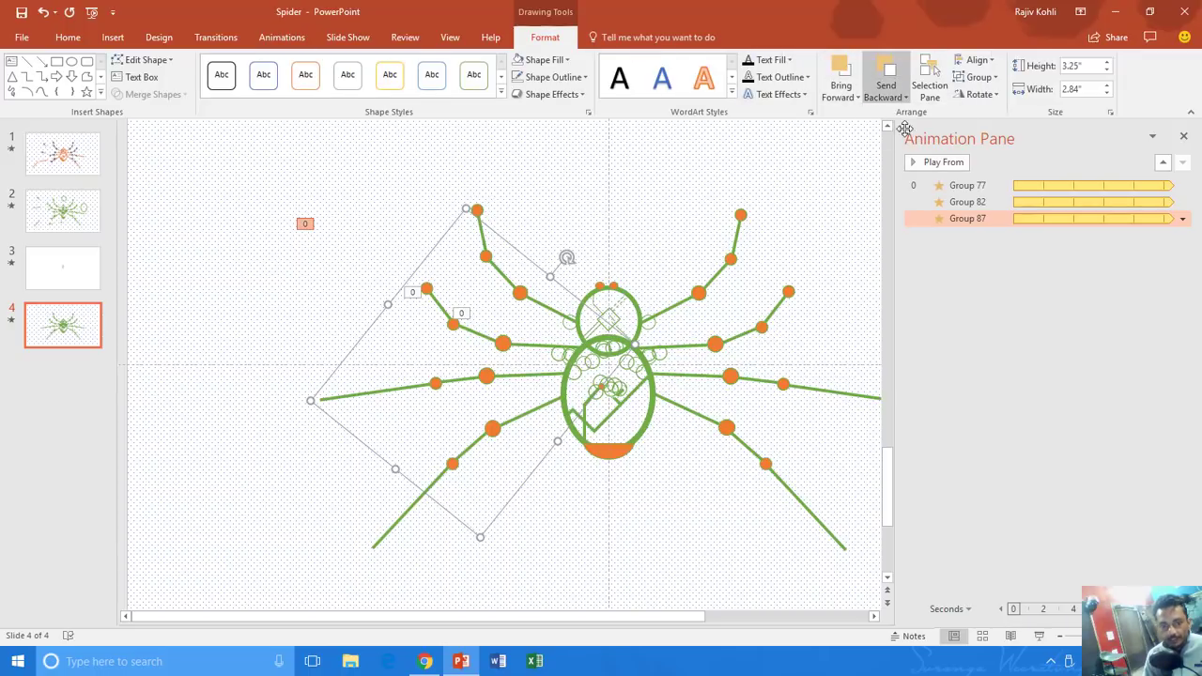
left_click(1040, 637)
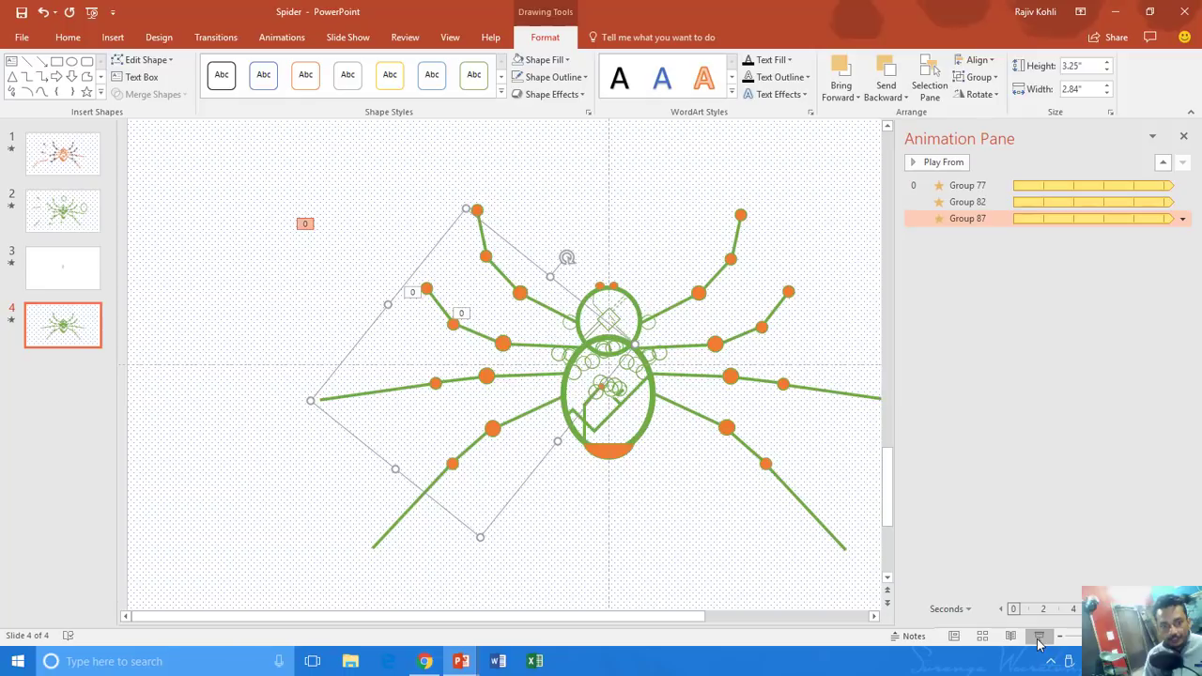
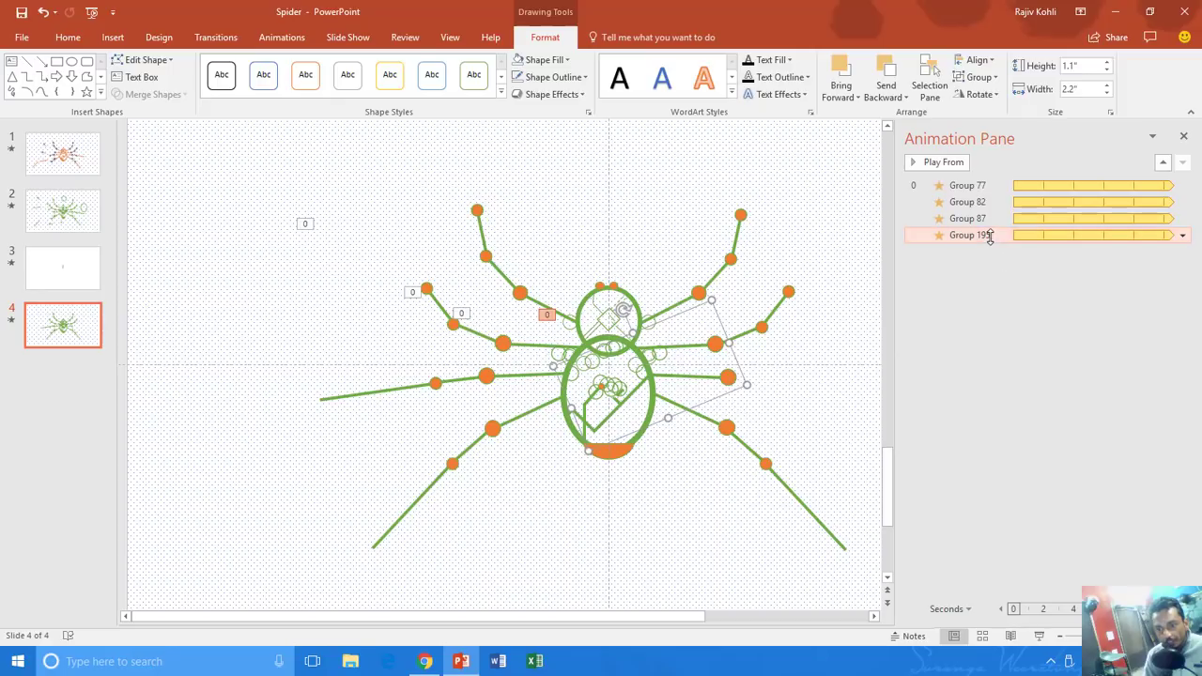
Set the spin direction of the mirrored inner segment on the third right leg to clockwise
double_click(990, 236)
left_click(614, 249)
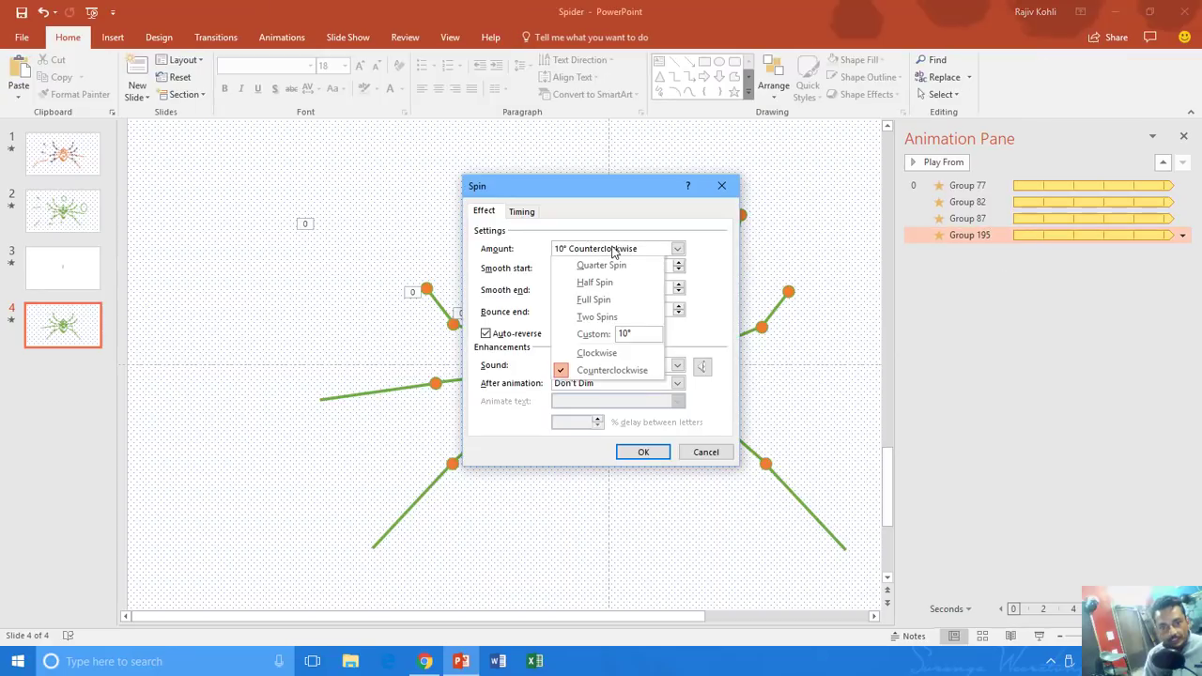
left_click(596, 353)
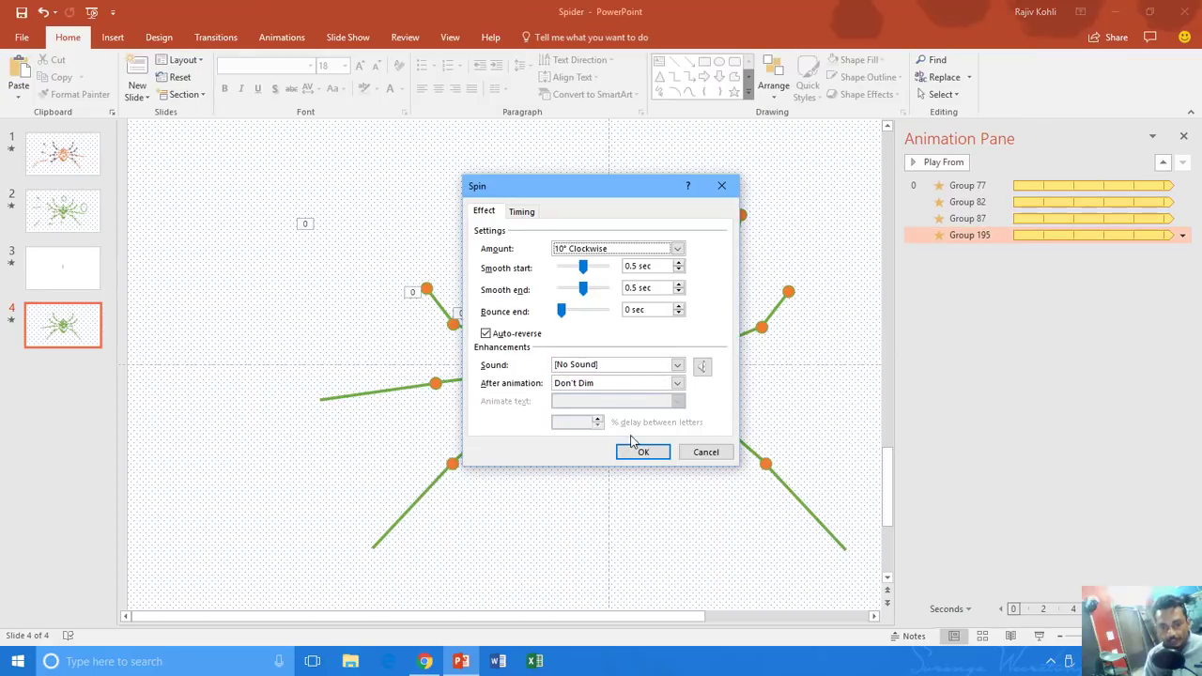
left_click(640, 453)
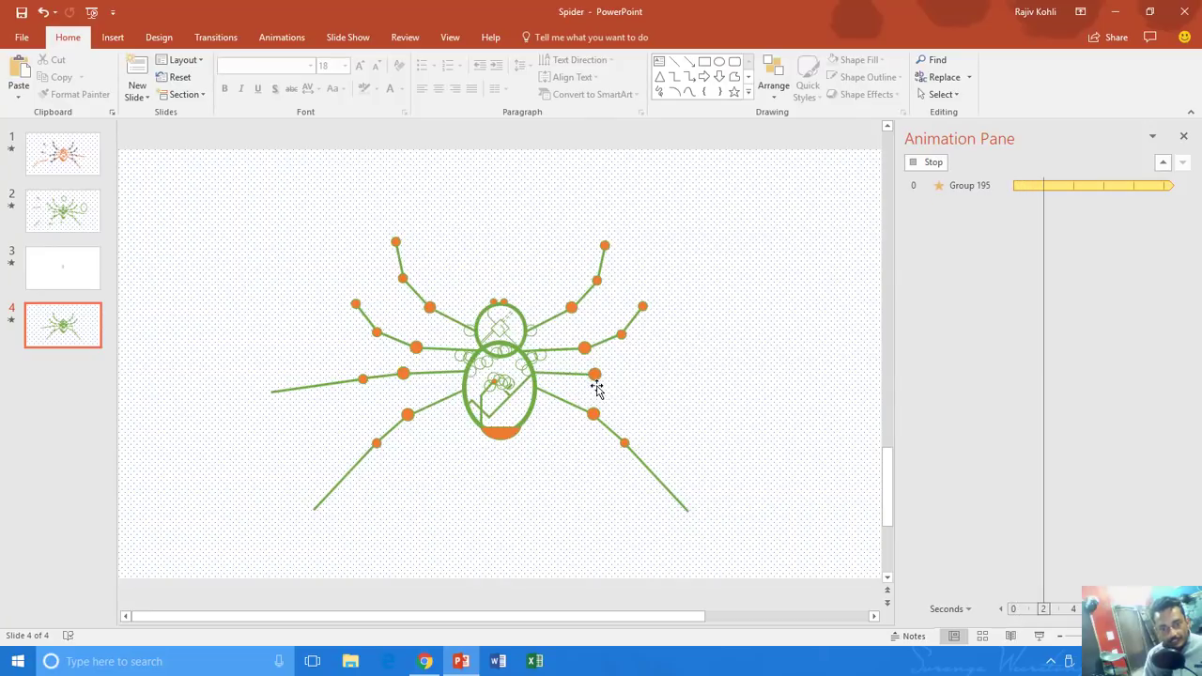
Duplicate the third left leg's middle segment, flip it horizontally, attach it to the matching right leg, and send it to the back
left_click(463, 387)
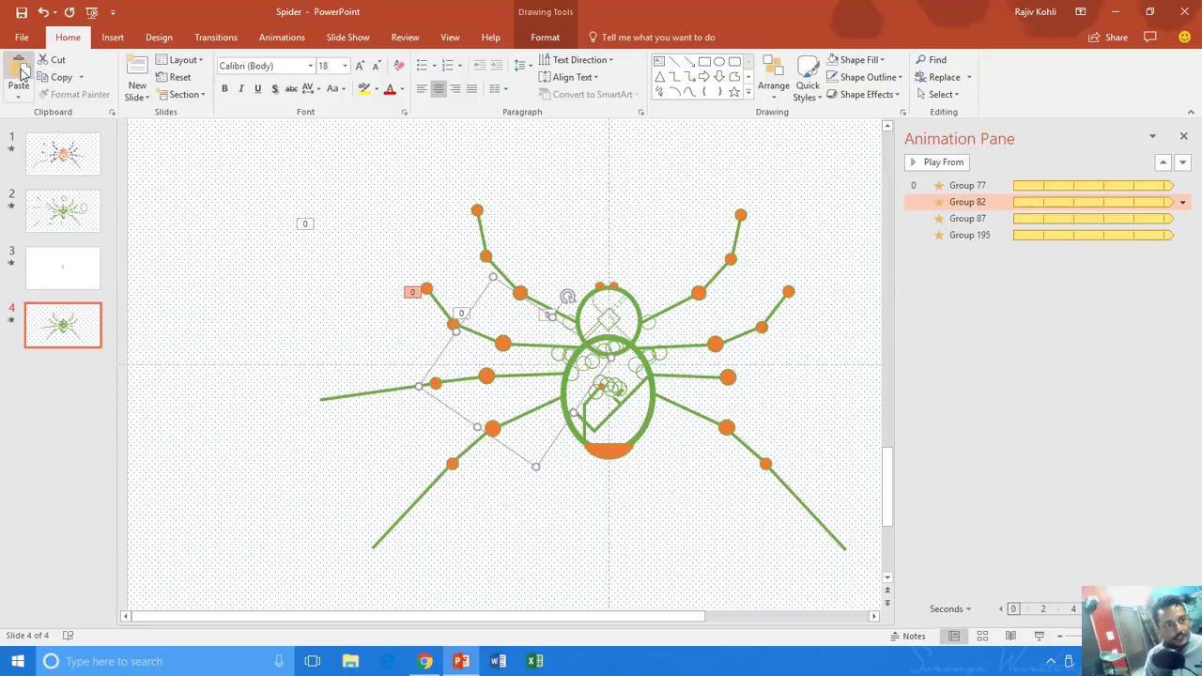
key("ctrl+v")
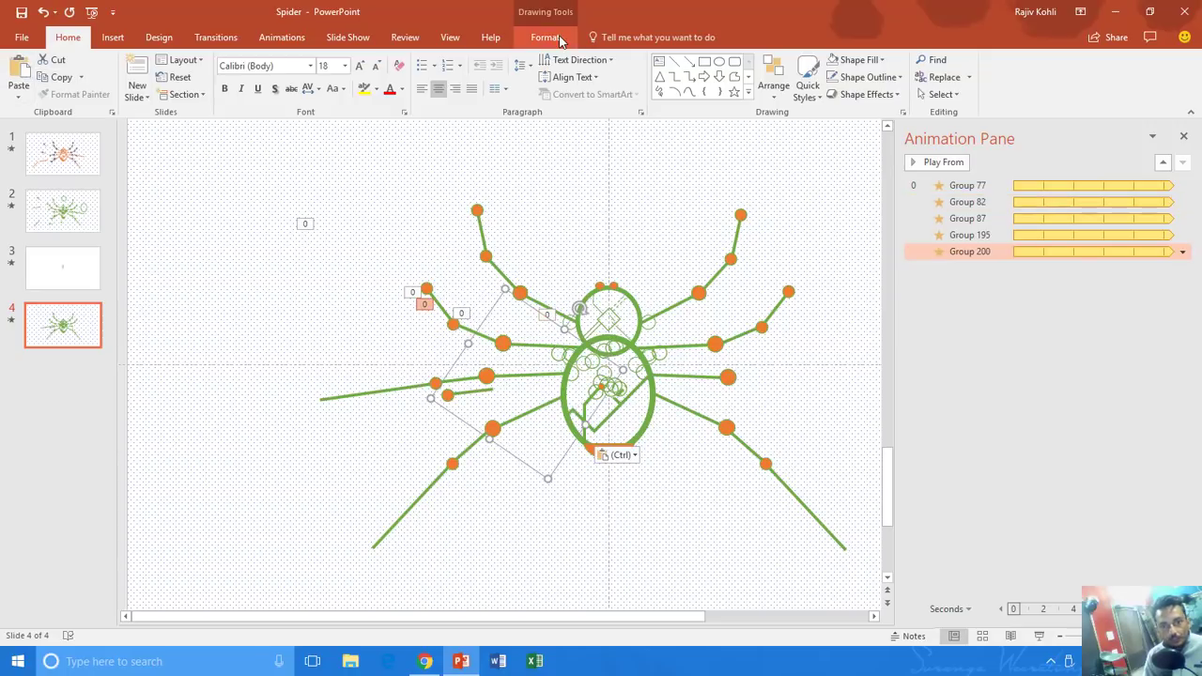
left_click(978, 95)
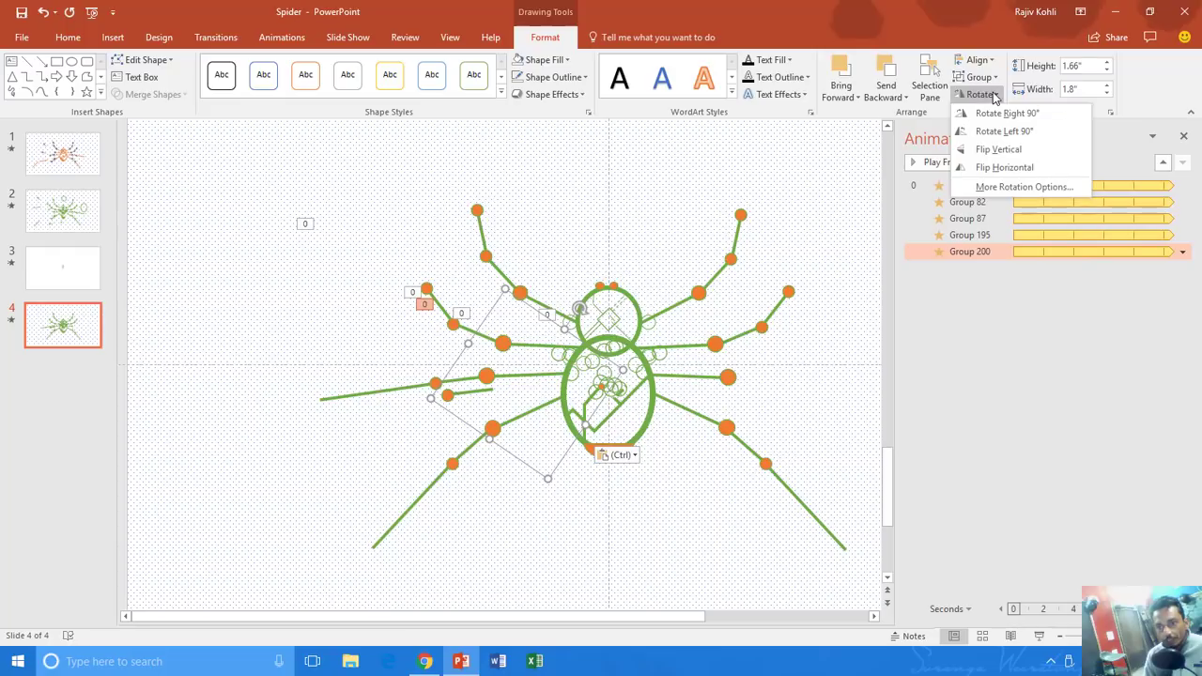
left_click(1002, 169)
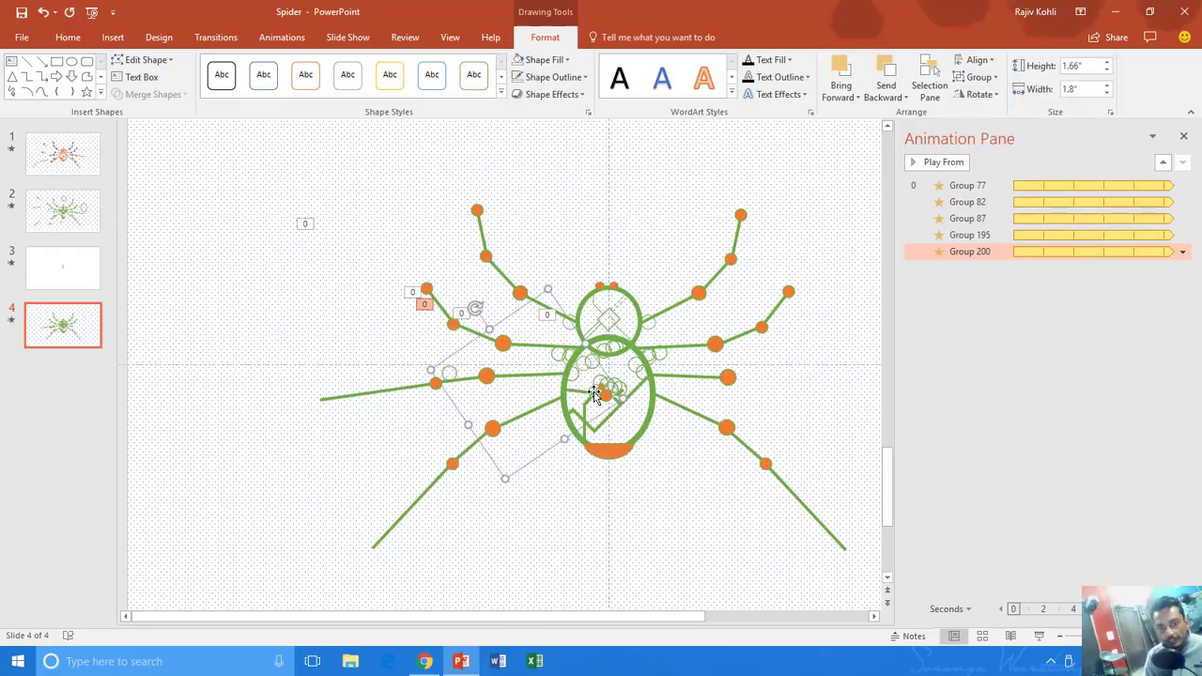
left_click_drag(637, 393, 769, 364)
left_click(885, 94)
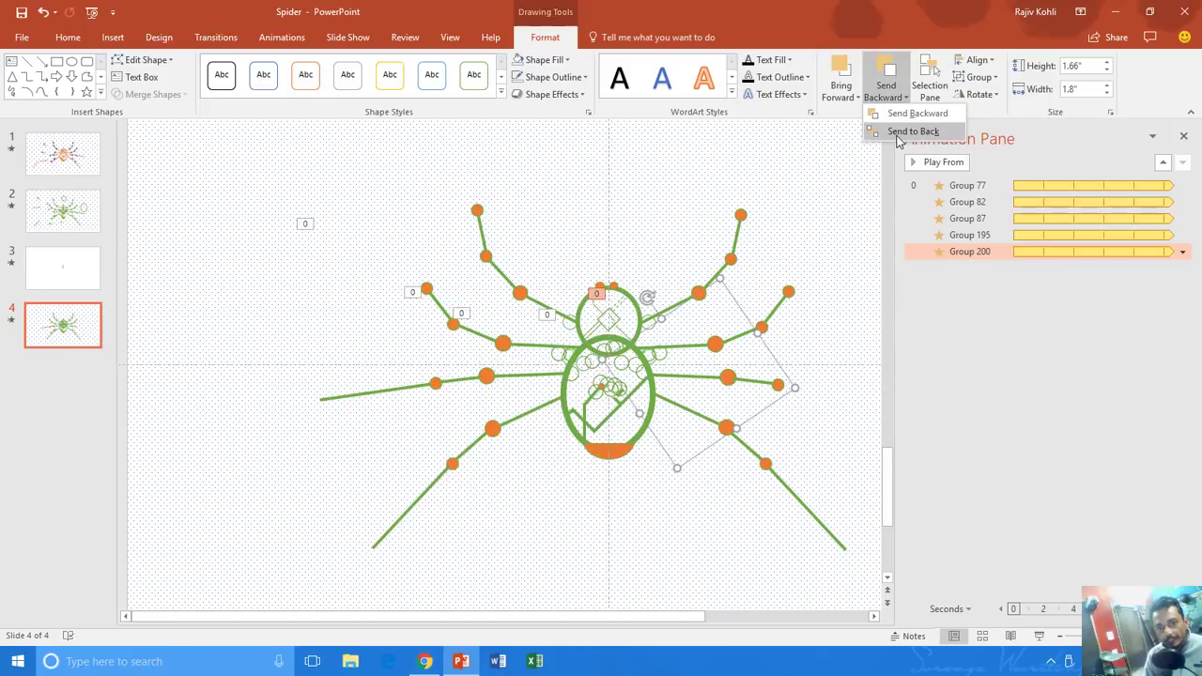
left_click(900, 139)
Duplicate the third left leg's outer segment, flip it horizontally, and attach it to the end of the matching right leg
left_click(360, 396)
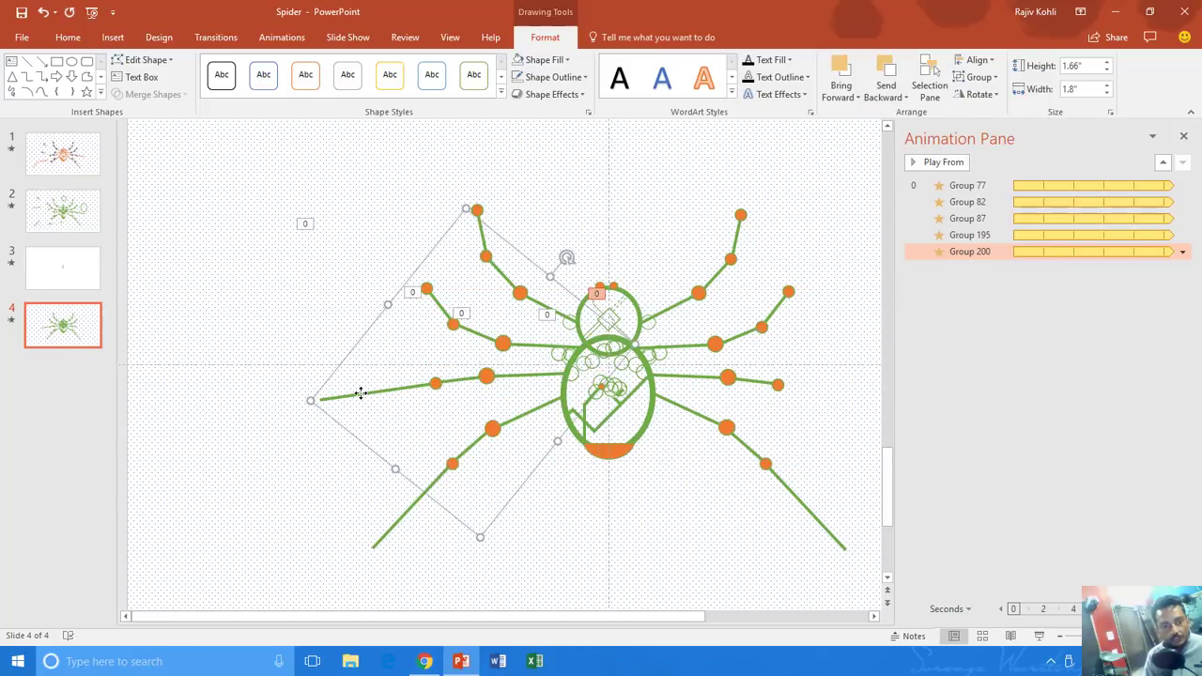
left_click(68, 36)
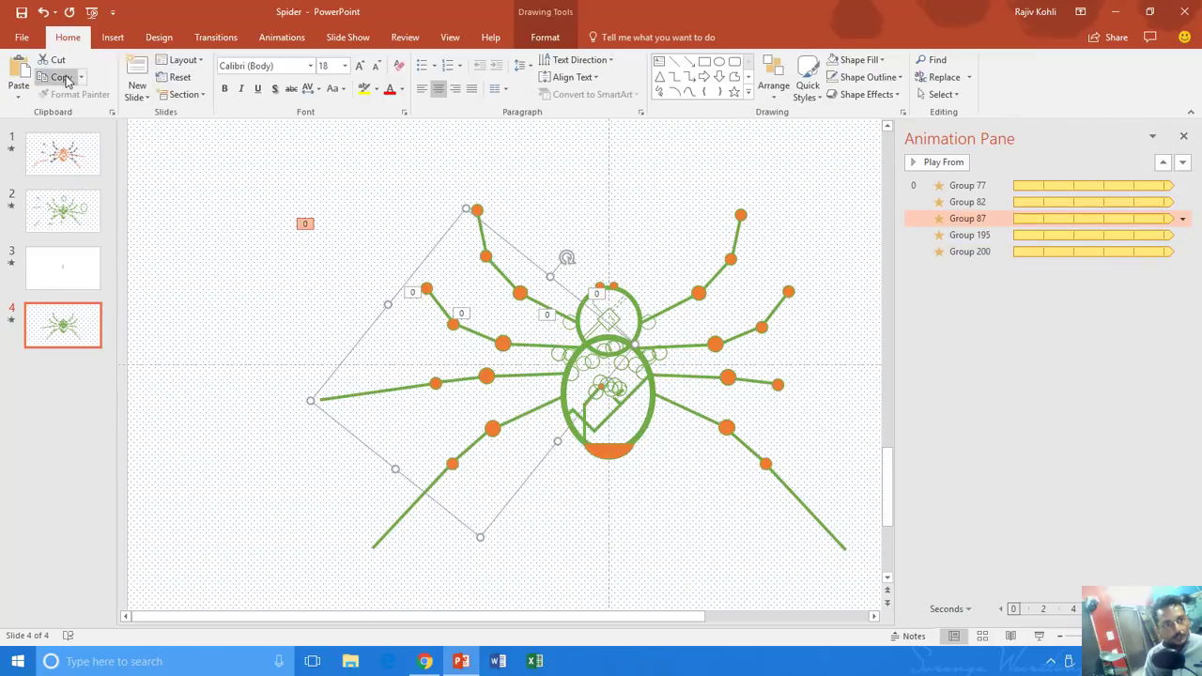
left_click(56, 77)
left_click(19, 75)
left_click(545, 40)
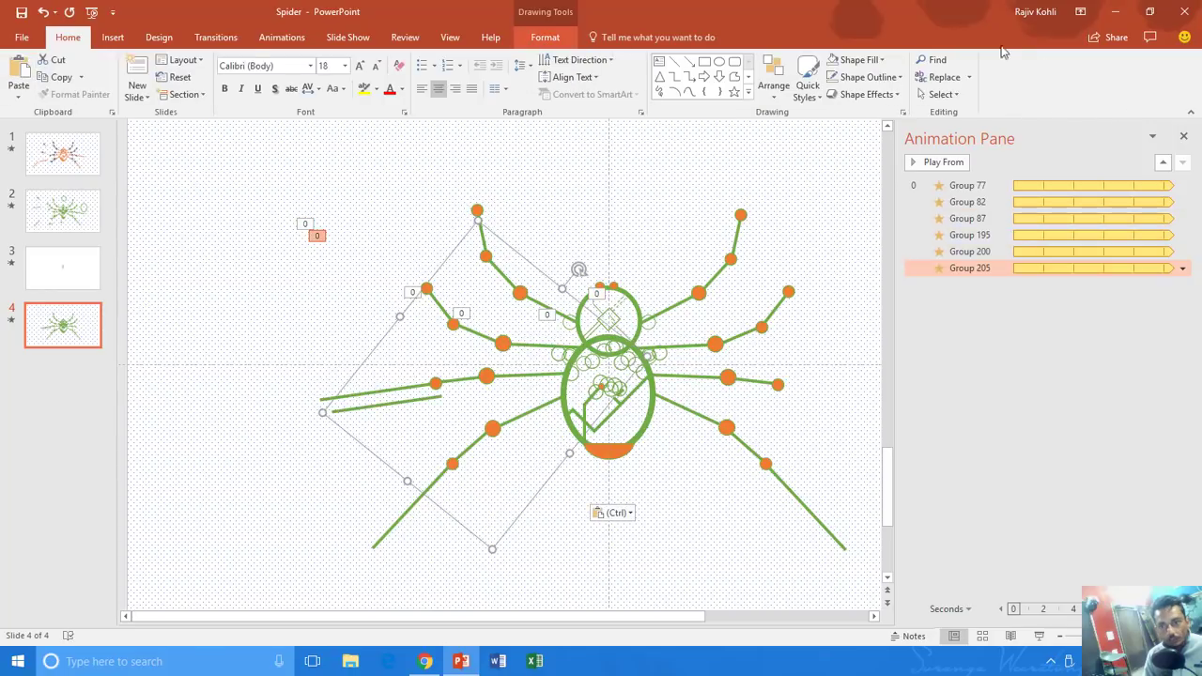
left_click(978, 94)
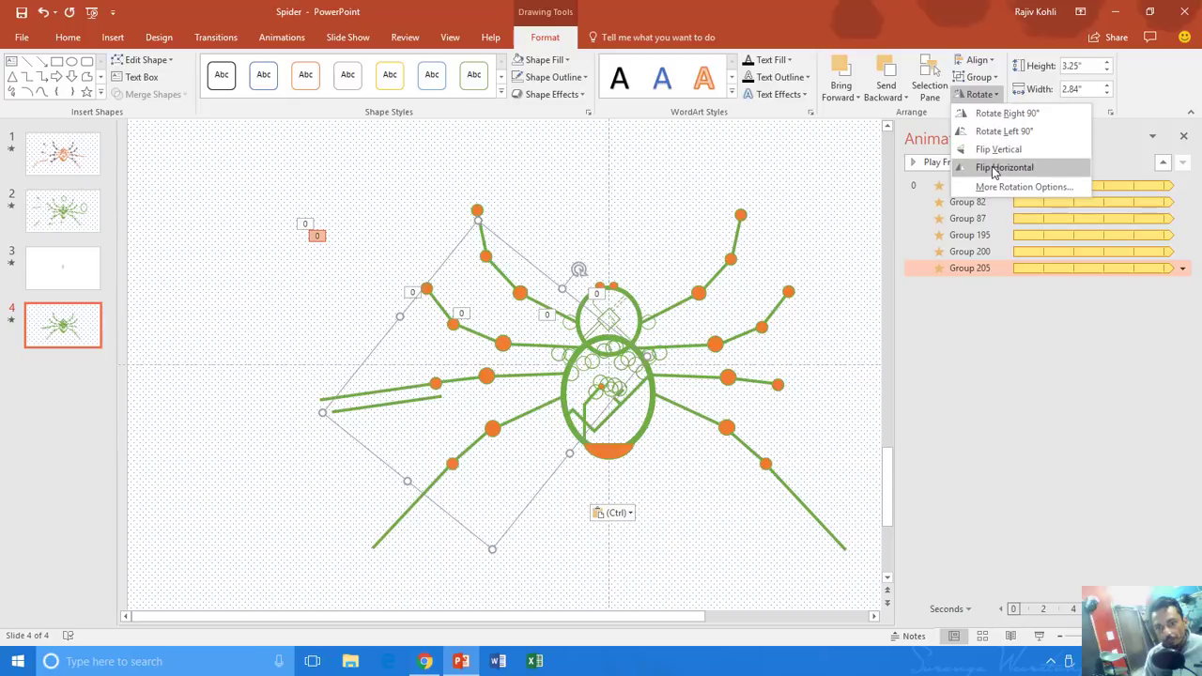
left_click(1002, 168)
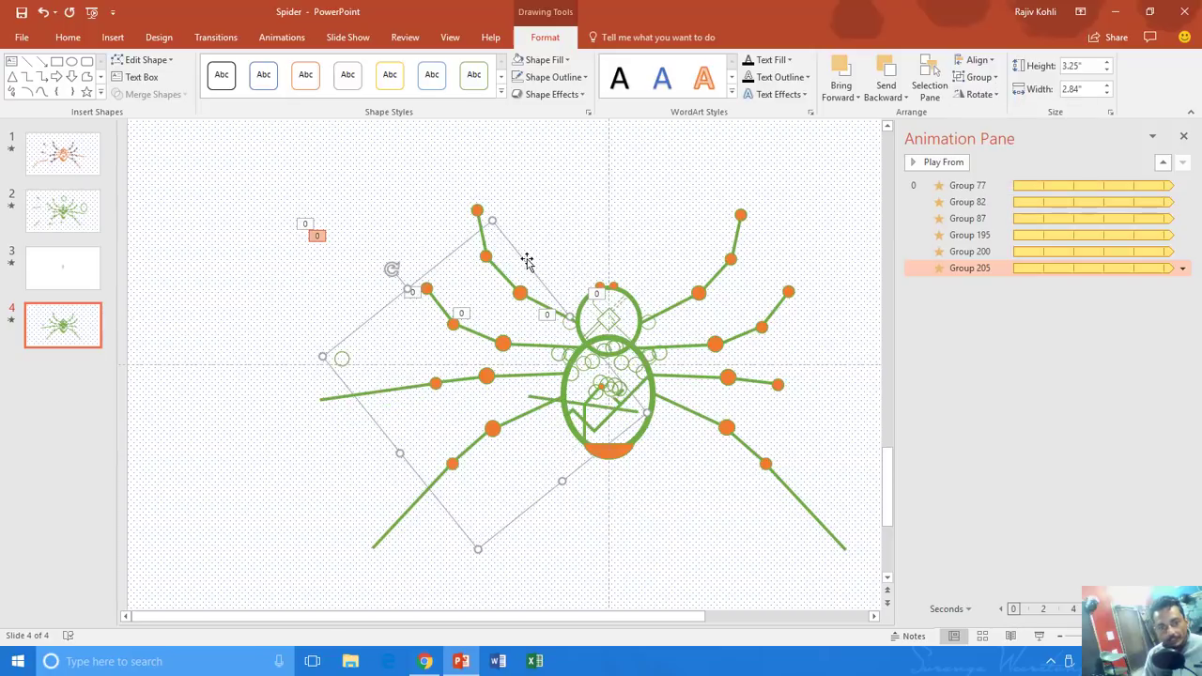
left_click_drag(527, 261, 778, 248)
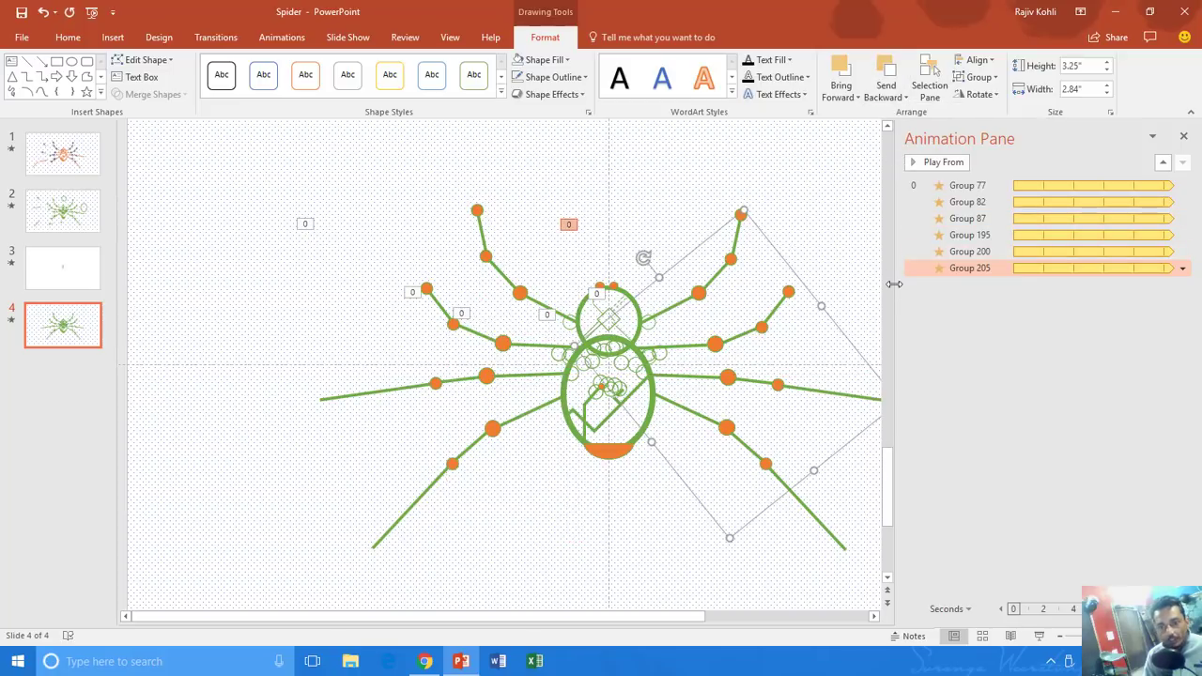
Narrow the Animation Pane and preview the mirrored right leg's movement in the slide show
left_click_drag(987, 288, 994, 288)
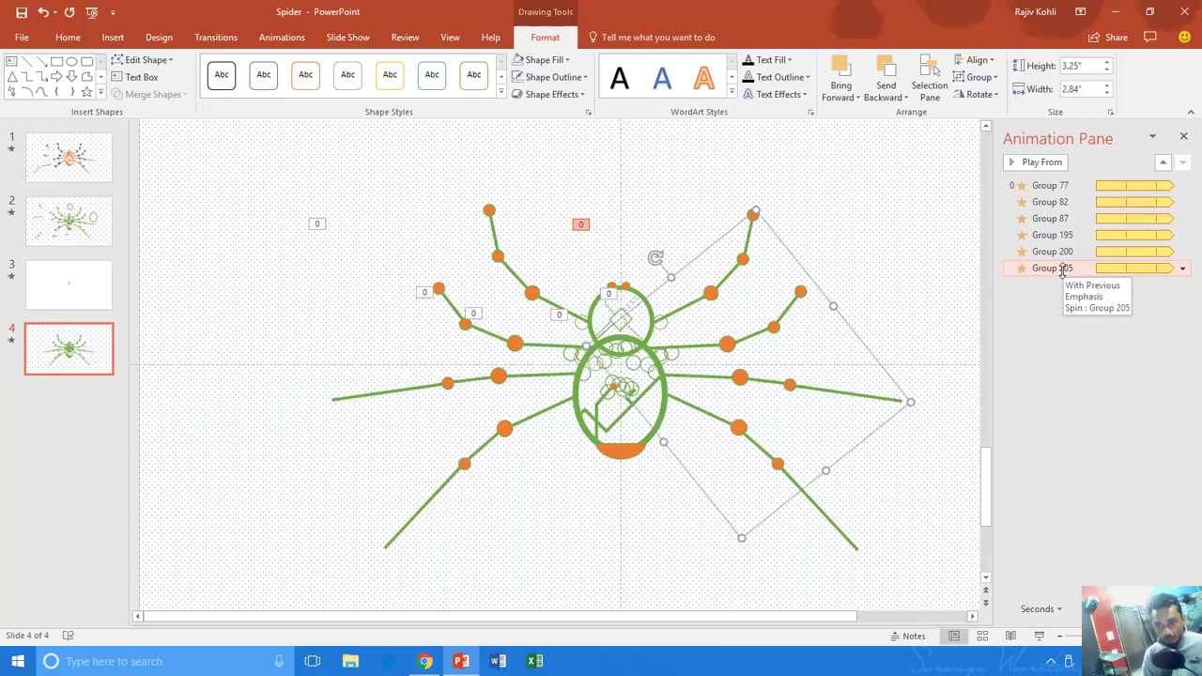
left_click(1040, 637)
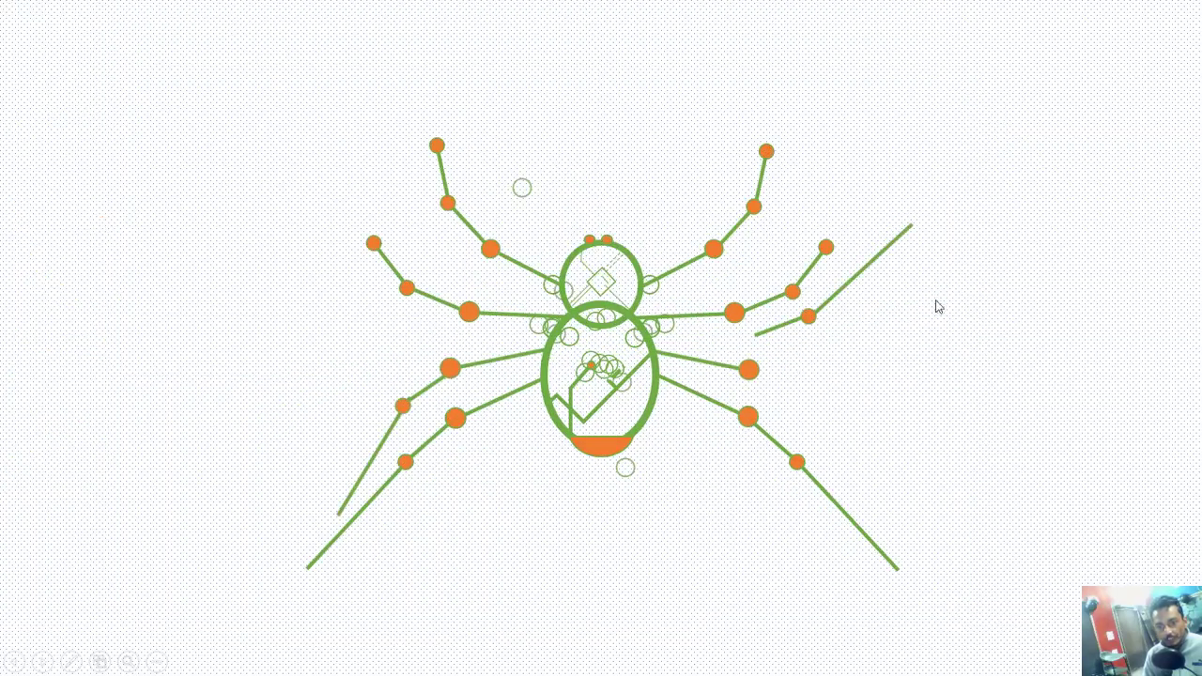
key("Escape")
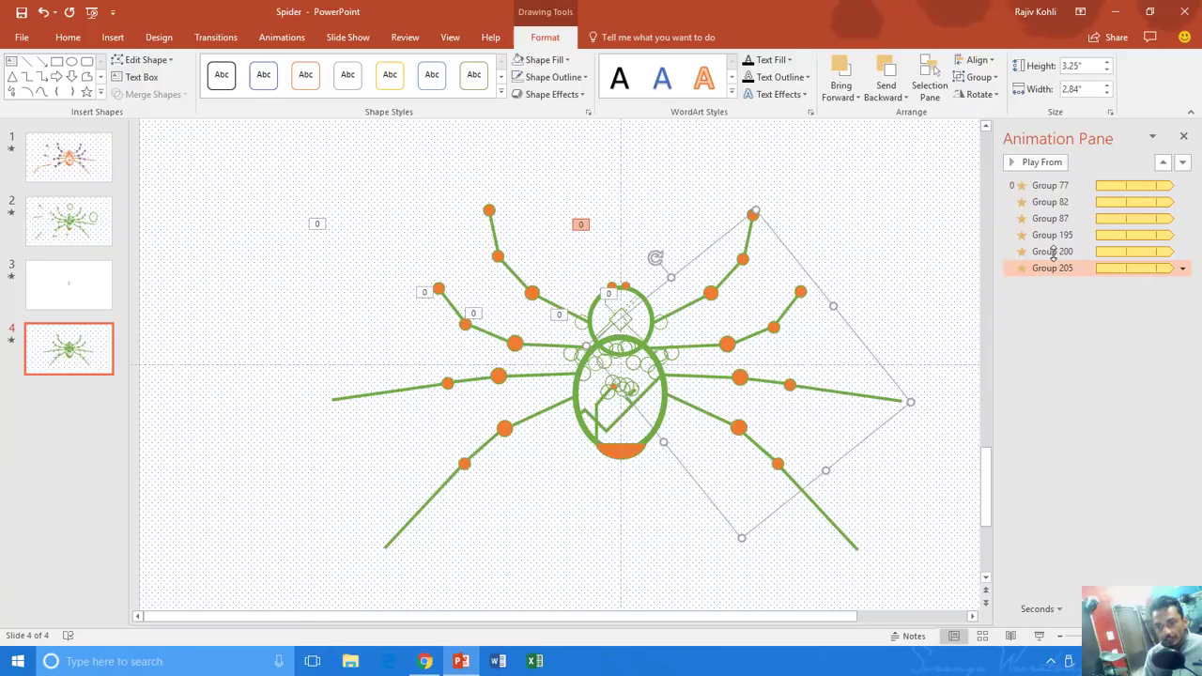
Set the spin direction of the third right leg's middle segment to clockwise
double_click(1052, 251)
left_click(640, 250)
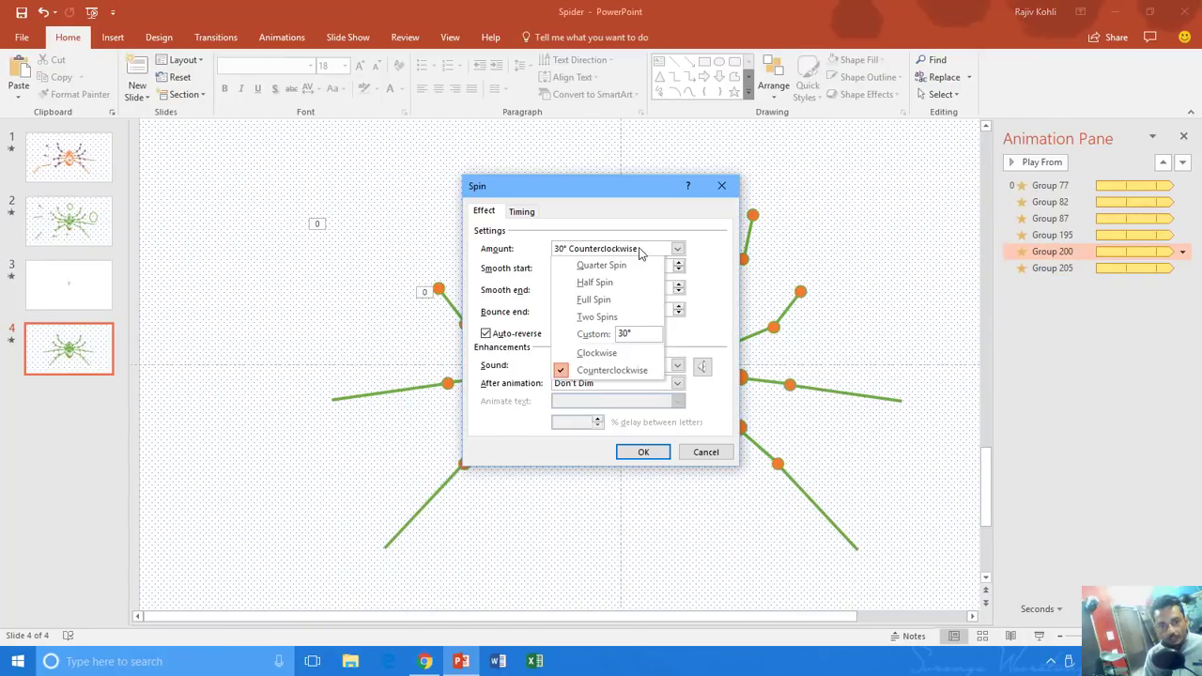
left_click(597, 353)
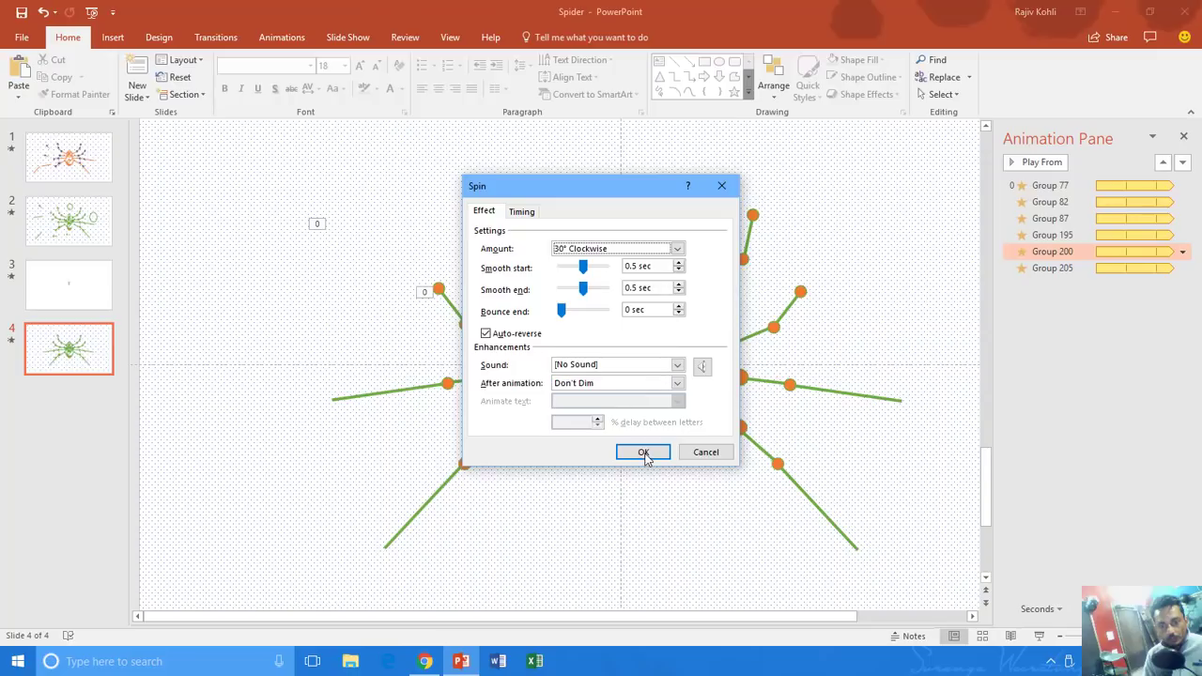
left_click(643, 452)
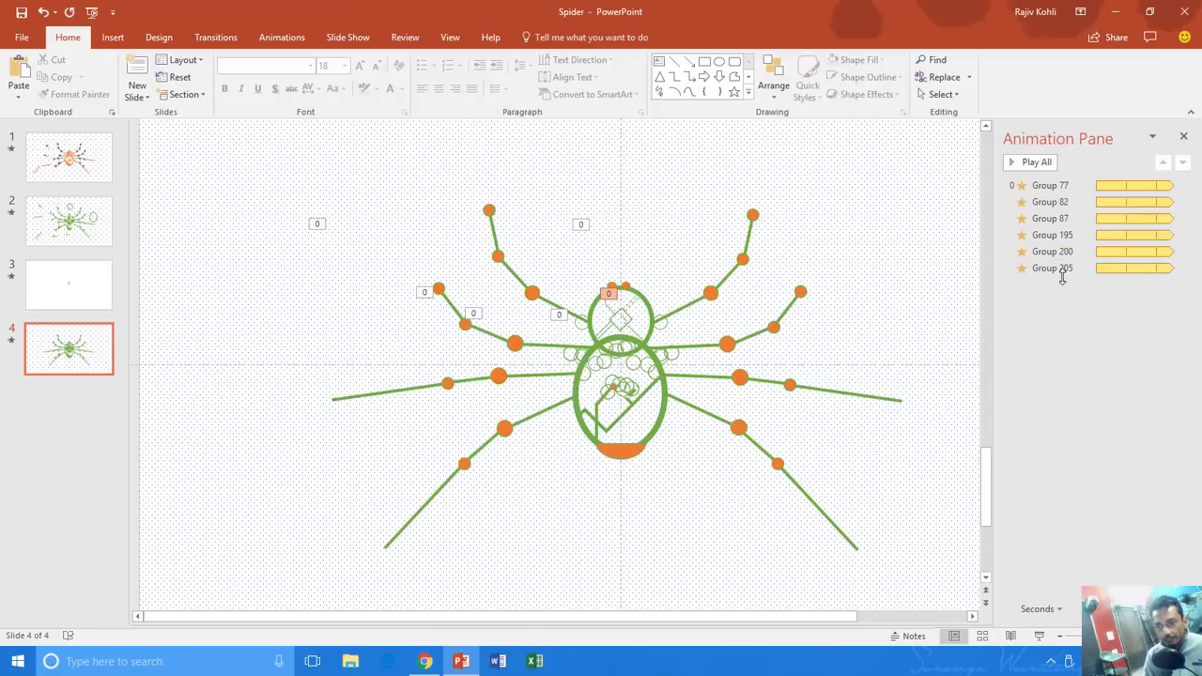
Set the spin direction of the third right leg's outer segment to clockwise and preview both legs in the slide show
double_click(1052, 269)
left_click(640, 250)
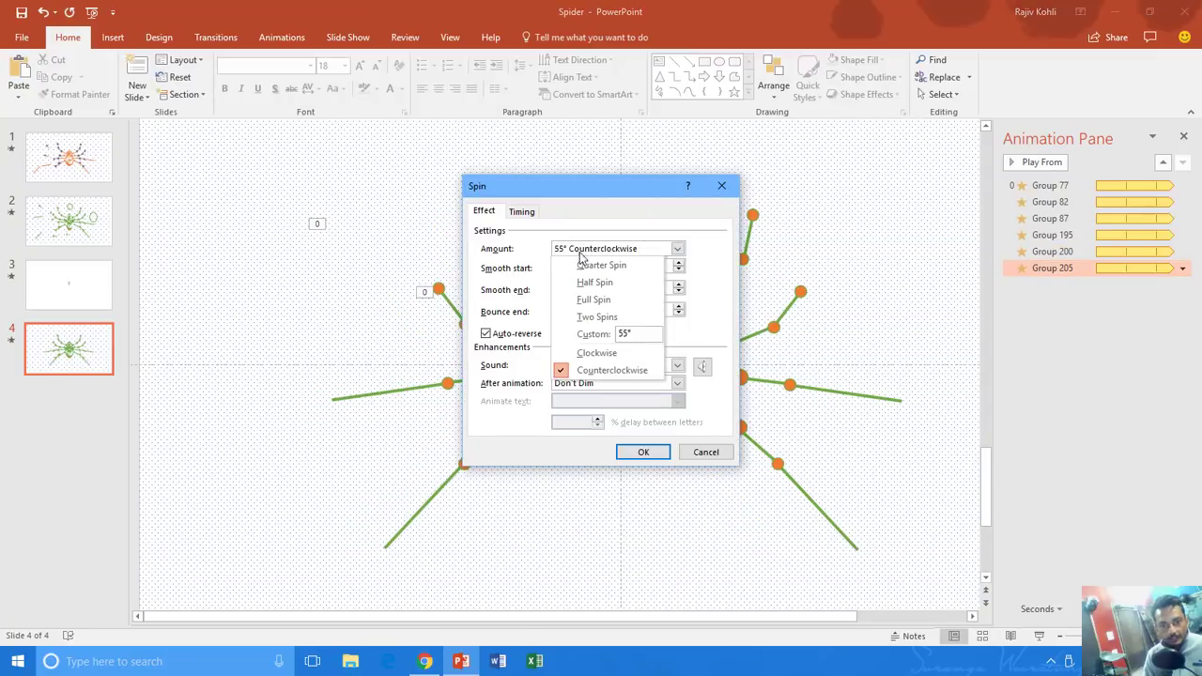
left_click(595, 353)
left_click(643, 452)
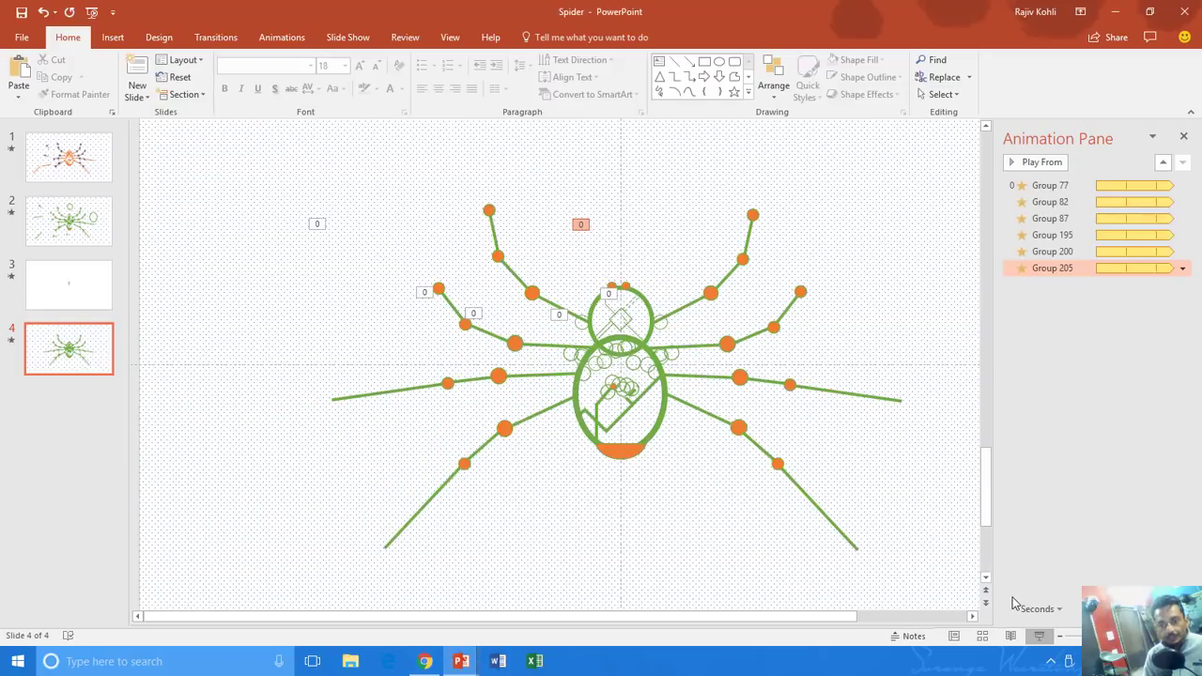
key("shift+F5")
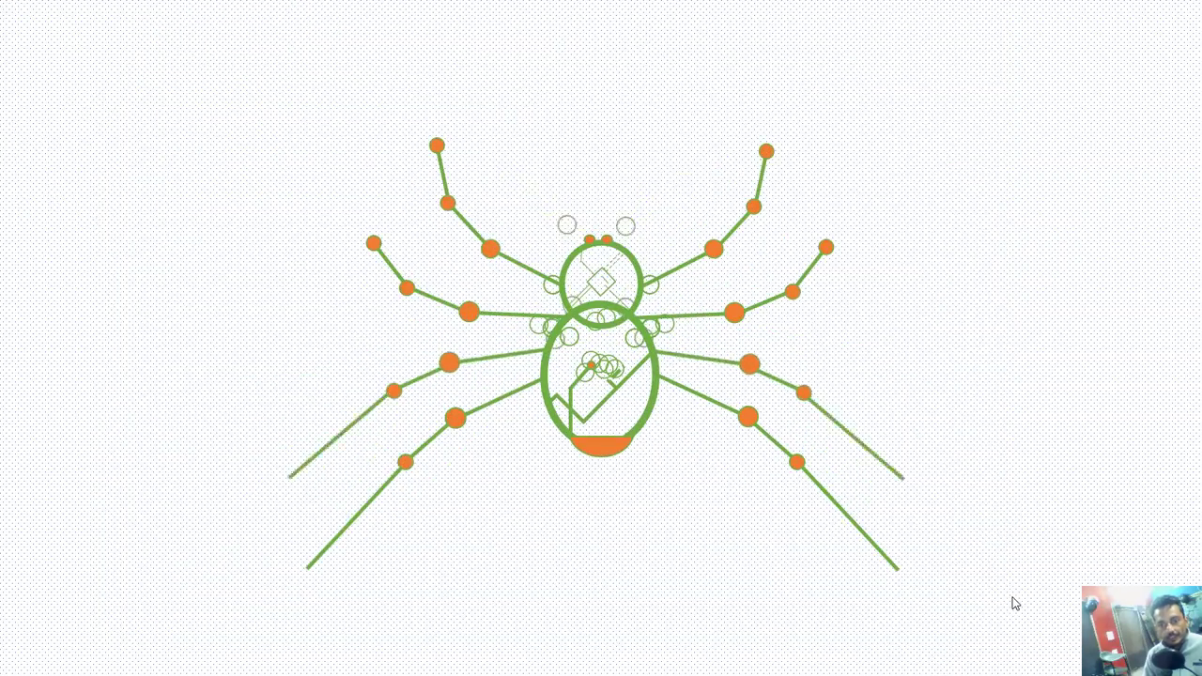